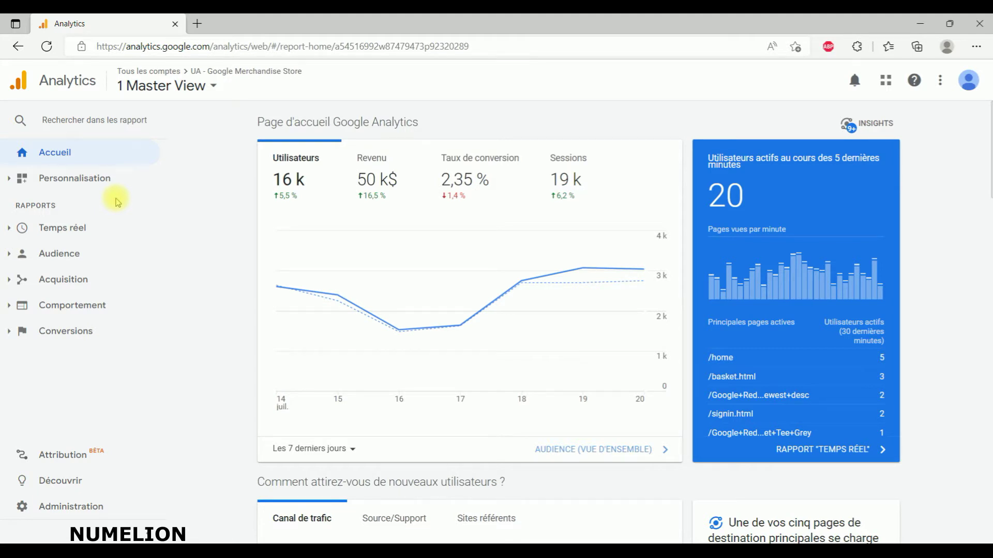
Open the custom alerts (Alertes personnalisées) page for 1 Master View in the administration settings
click(67, 515)
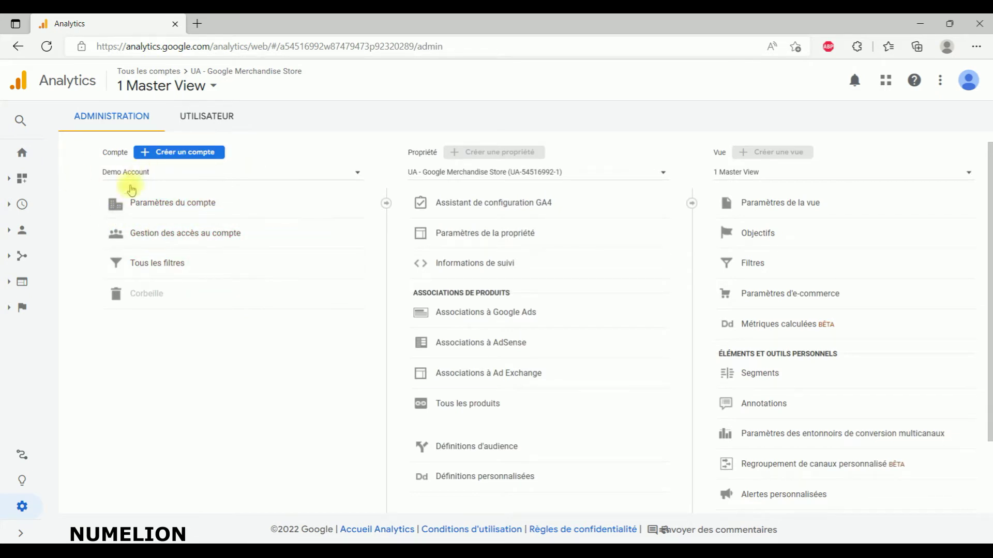
click(447, 176)
click(468, 150)
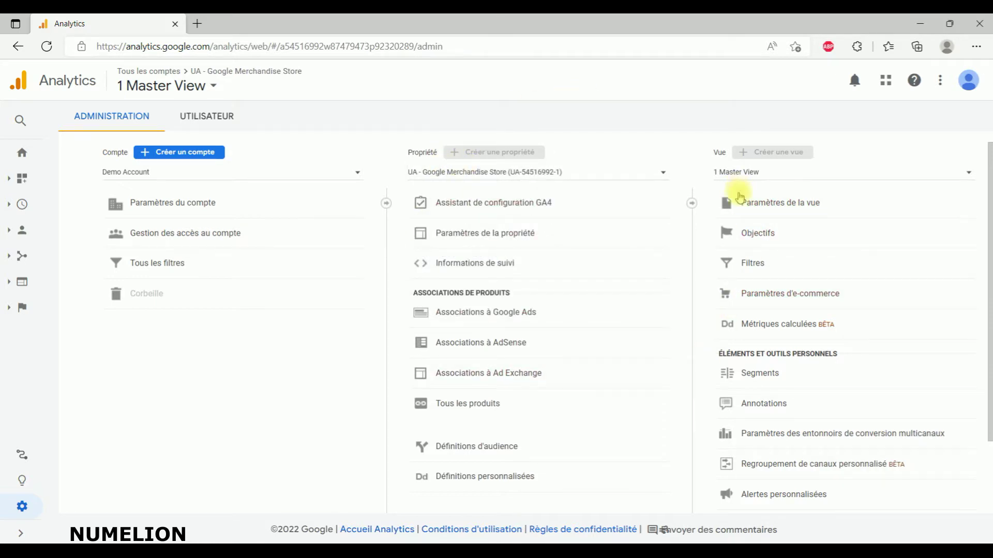
scroll(770, 284, down, 2)
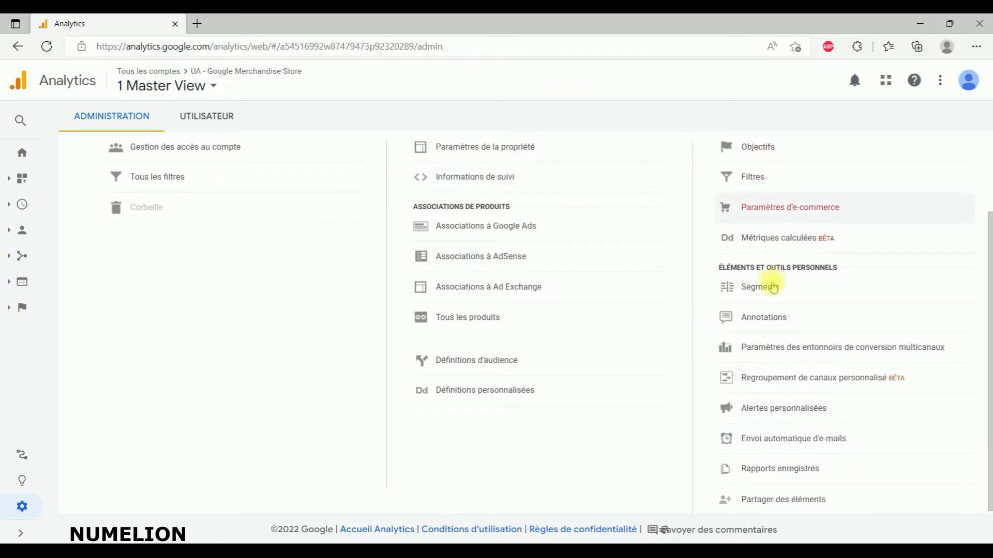
click(771, 412)
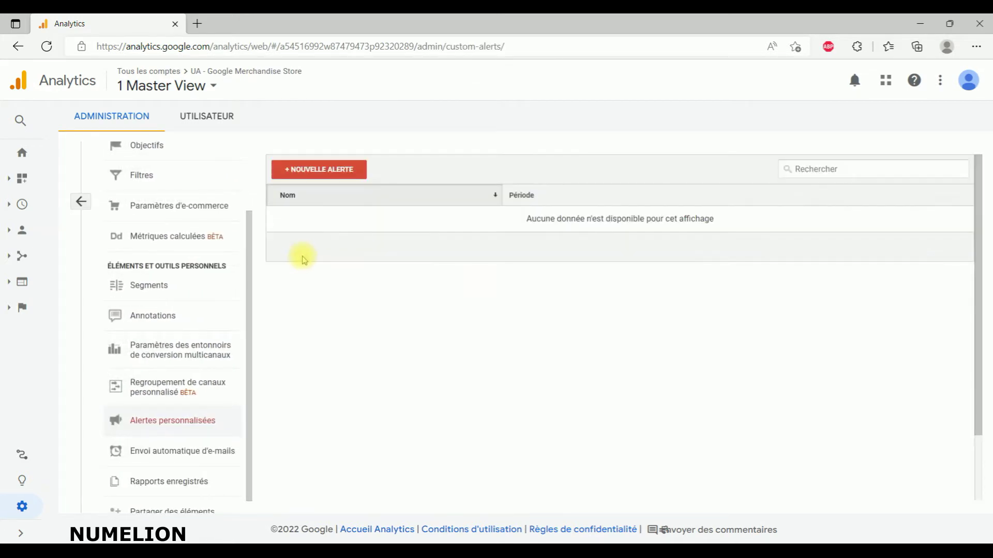
Create a new custom alert named "baisse de trafic"
click(320, 173)
click(351, 180)
text(Mon)
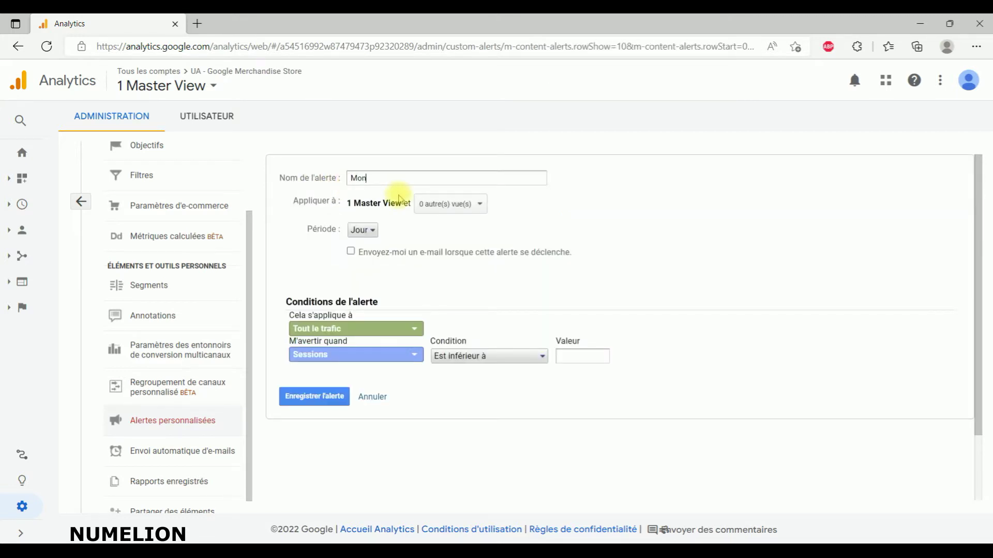
key(BackSpace)
key(BackSpace)
key(BackSpace)
text(baisse de trafic)
Examine the additional views the alert can apply to and the available period options
click(450, 204)
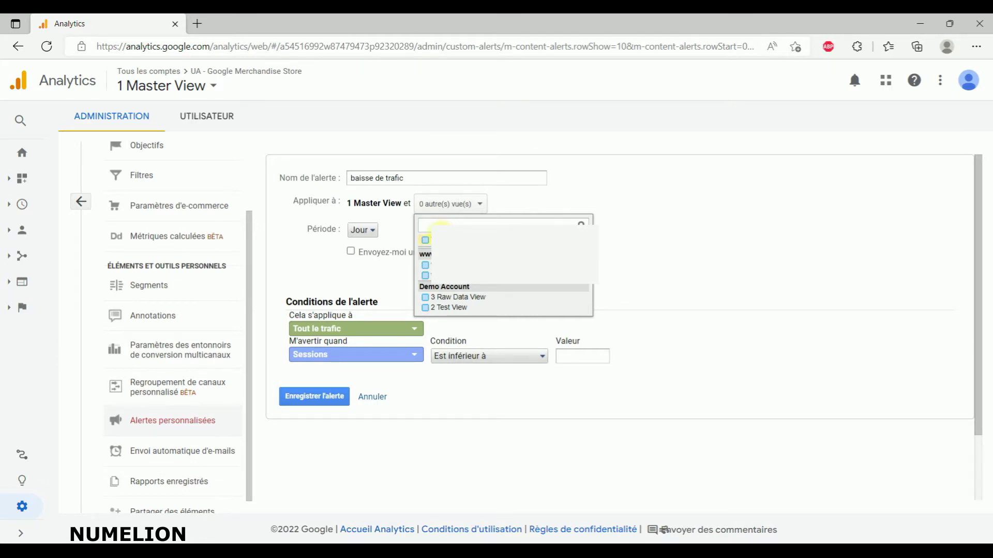
click(362, 230)
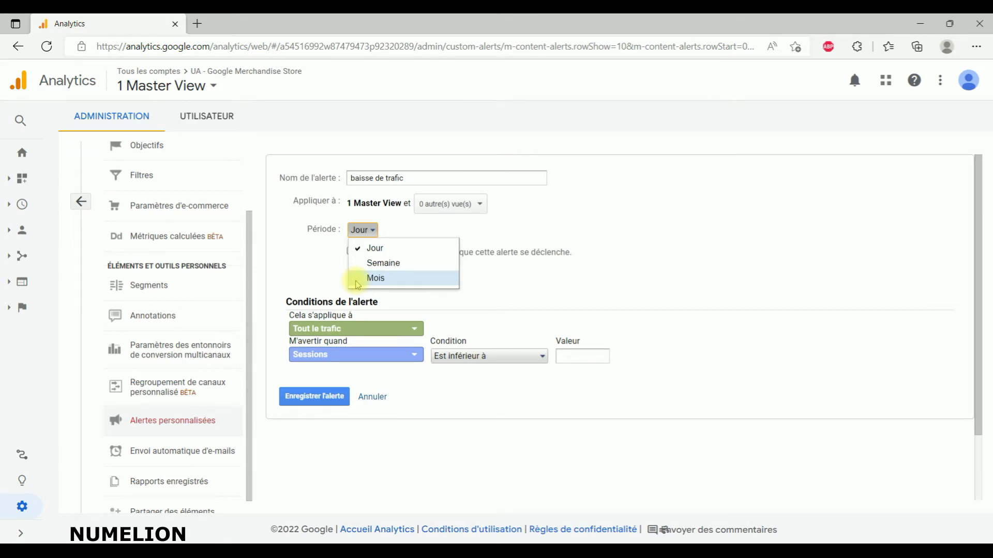
click(309, 263)
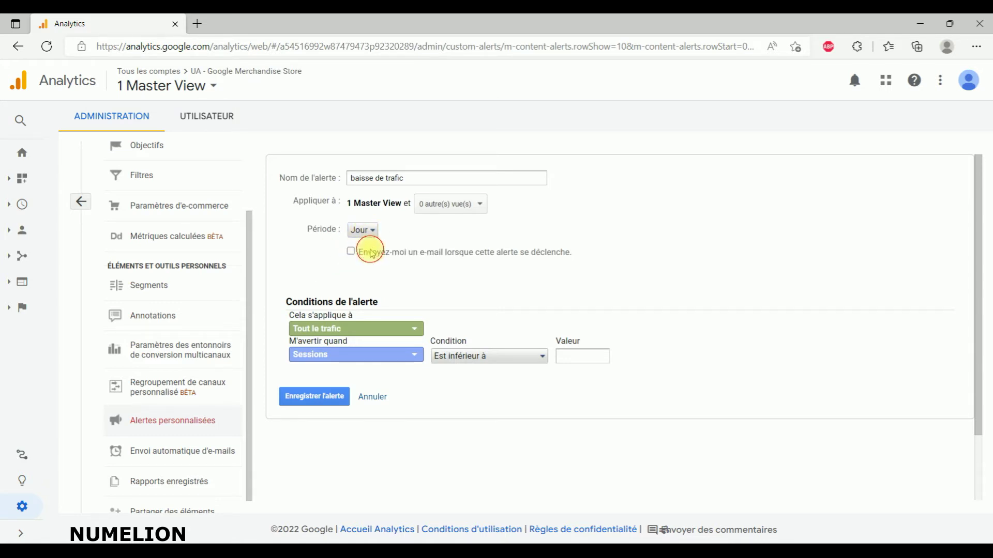
Enable e-mail notification when the alert triggers and search the additional recipients for the contact's e-mail address
click(371, 253)
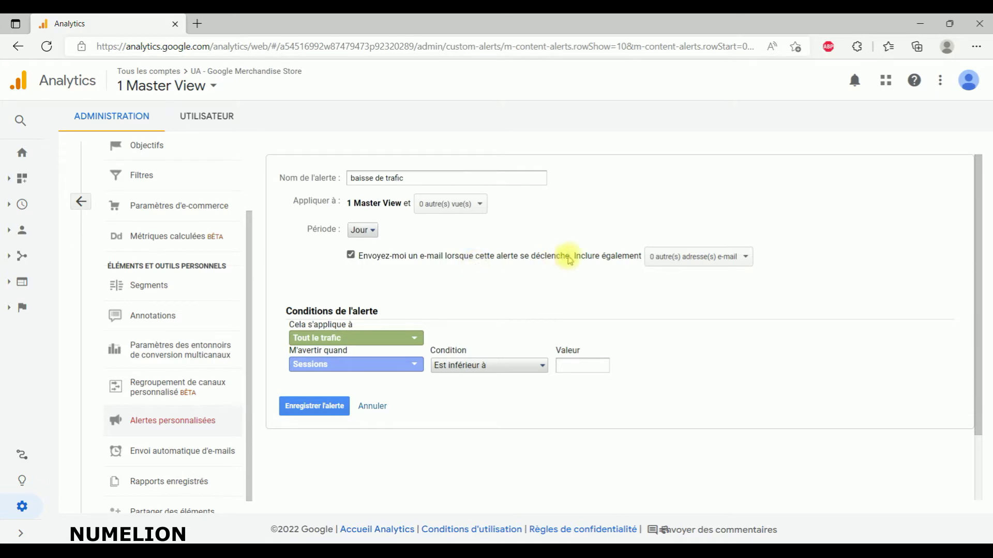
click(749, 258)
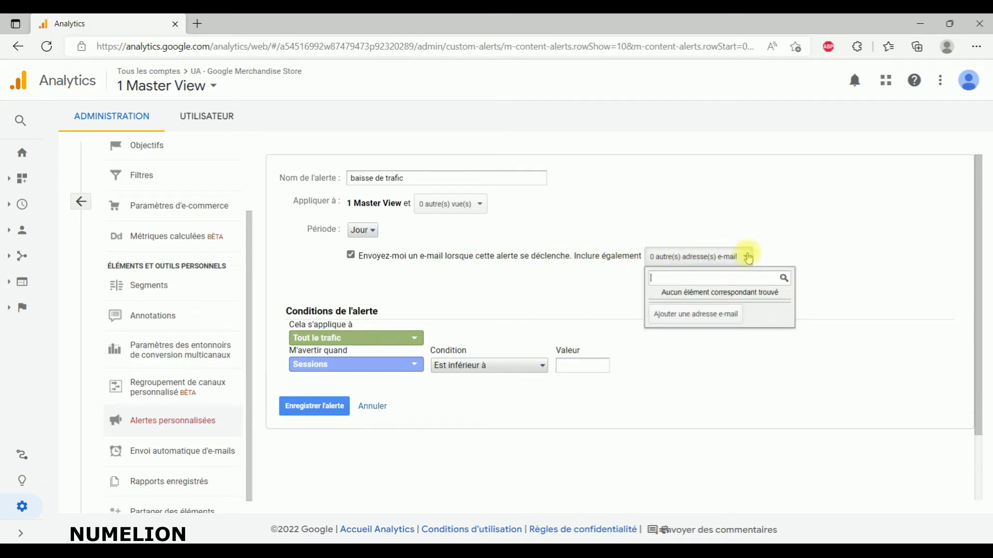
key(ctrl+v)
drag(732, 279, 595, 267)
key(ctrl+c)
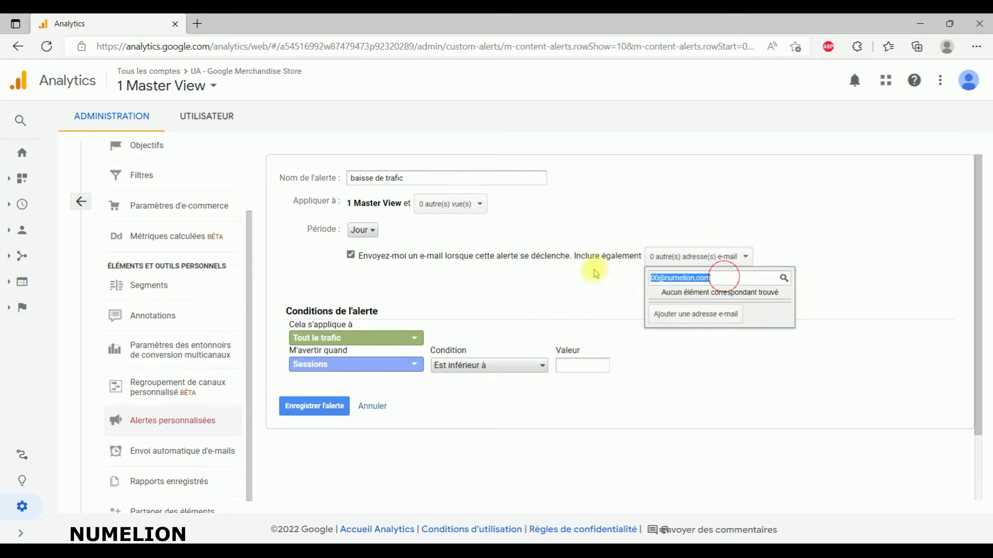
click(682, 278)
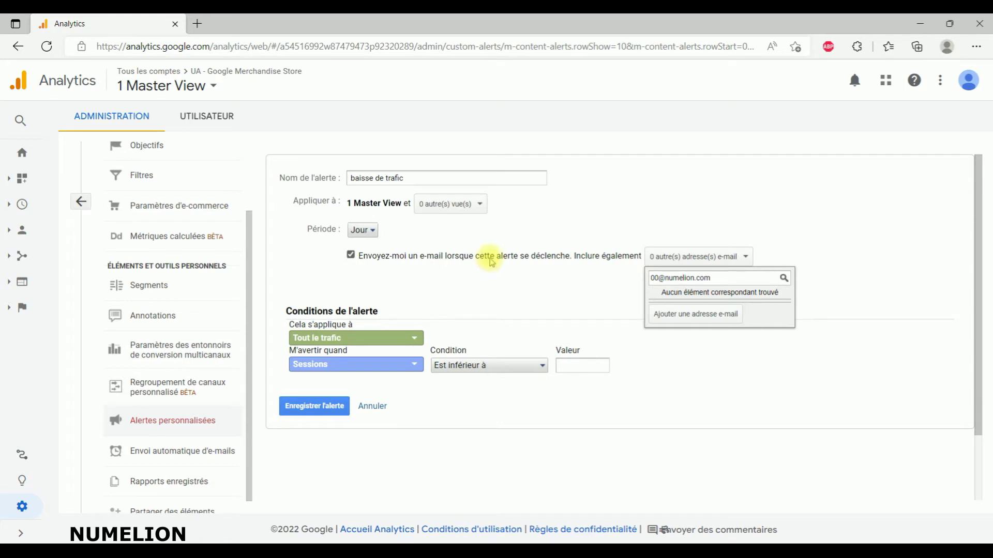
Add the contact's e-mail address as an additional alert recipient with the label "Mon email" and check the recipient list
click(681, 316)
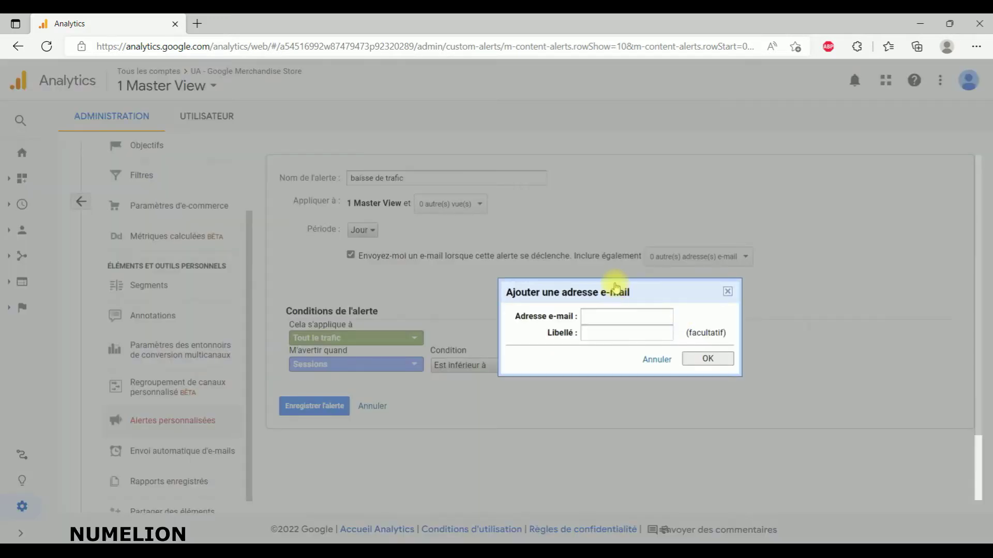
click(594, 317)
key(ctrl+v)
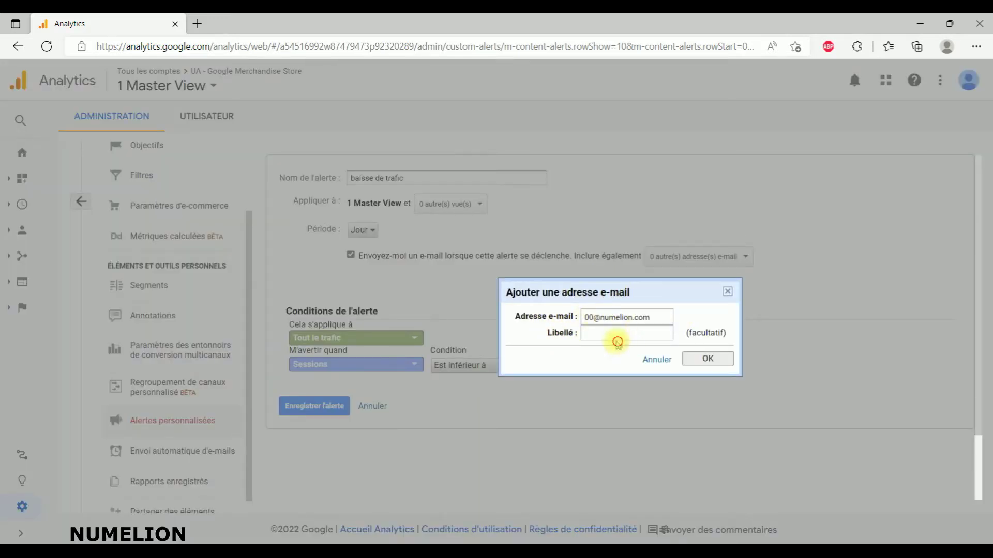
click(590, 335)
text(Mon email)
click(701, 364)
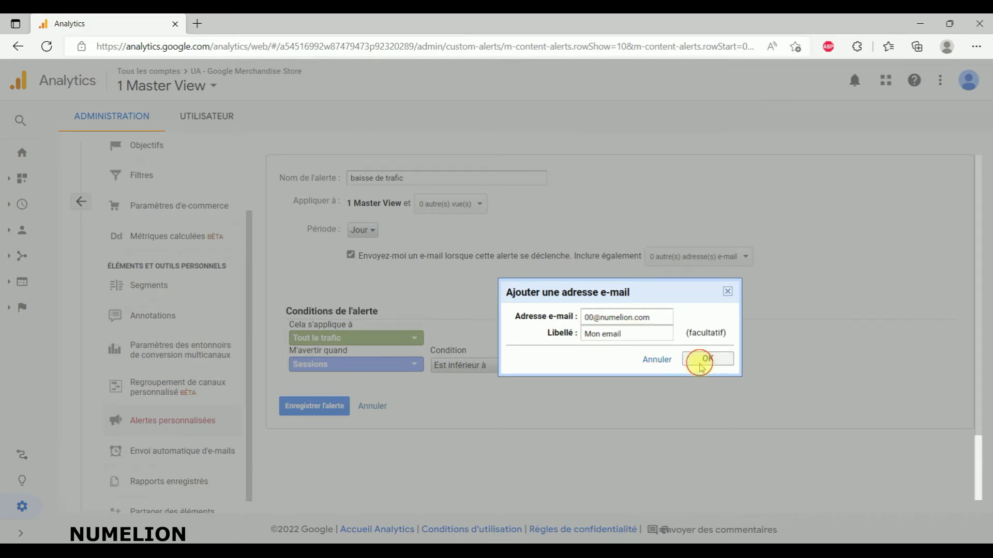
click(672, 256)
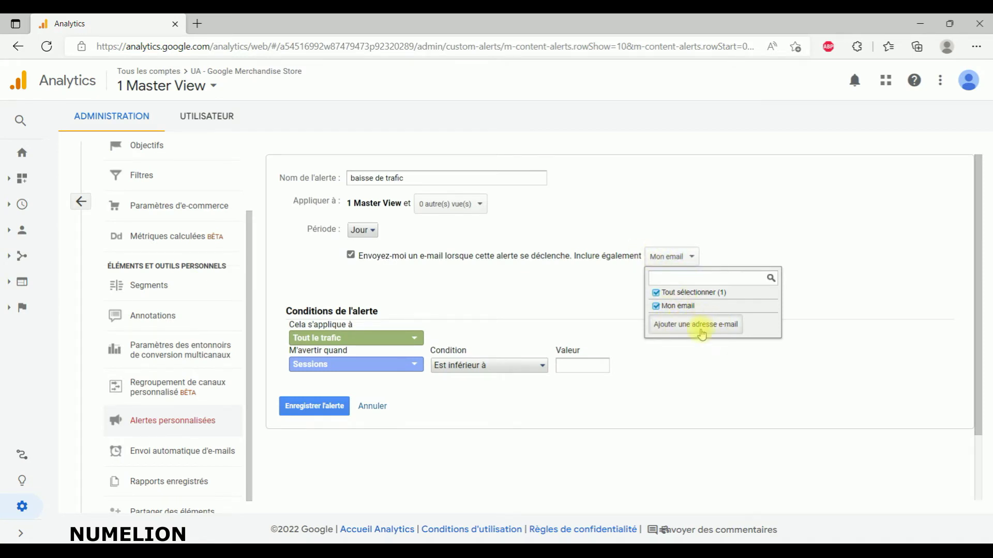
click(559, 295)
click(666, 265)
click(576, 284)
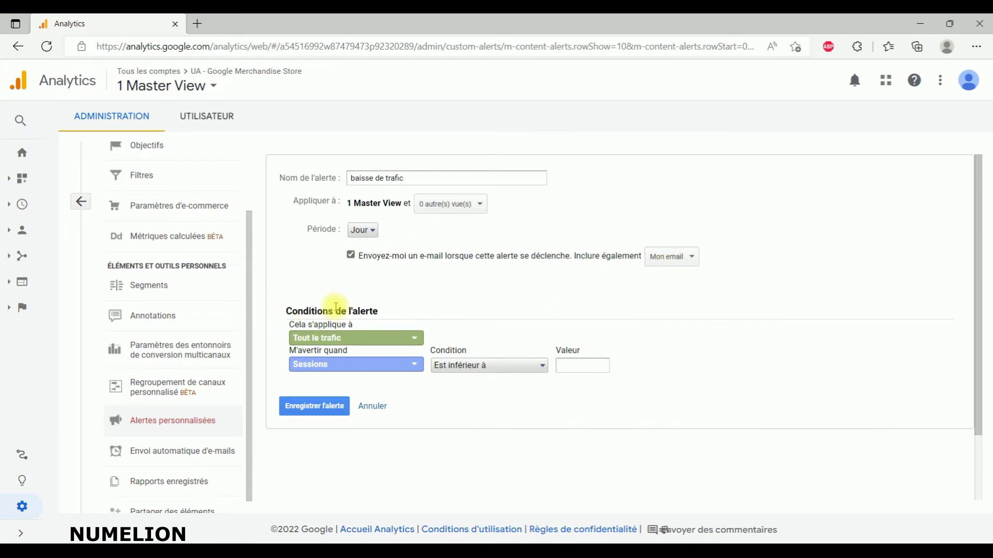
Apply the alert to the Source acquisition dimension and examine its match condition options
click(351, 340)
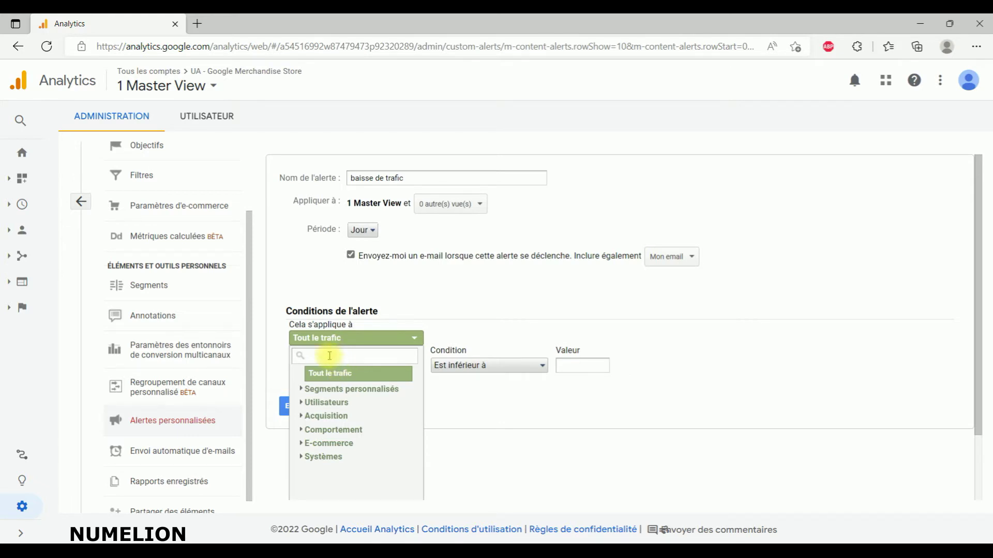
click(312, 417)
scroll(332, 427, down, 1)
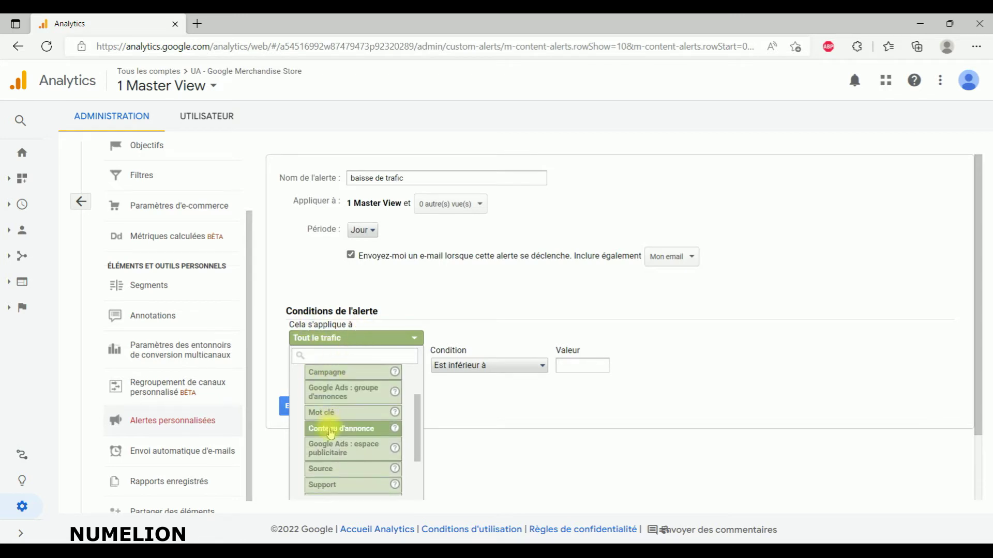
click(323, 480)
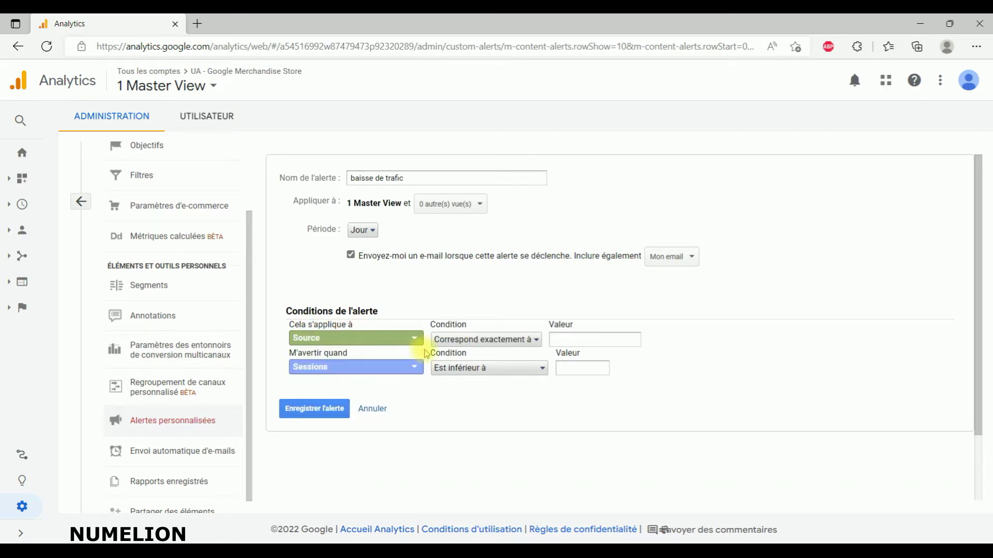
click(520, 341)
click(512, 342)
click(511, 343)
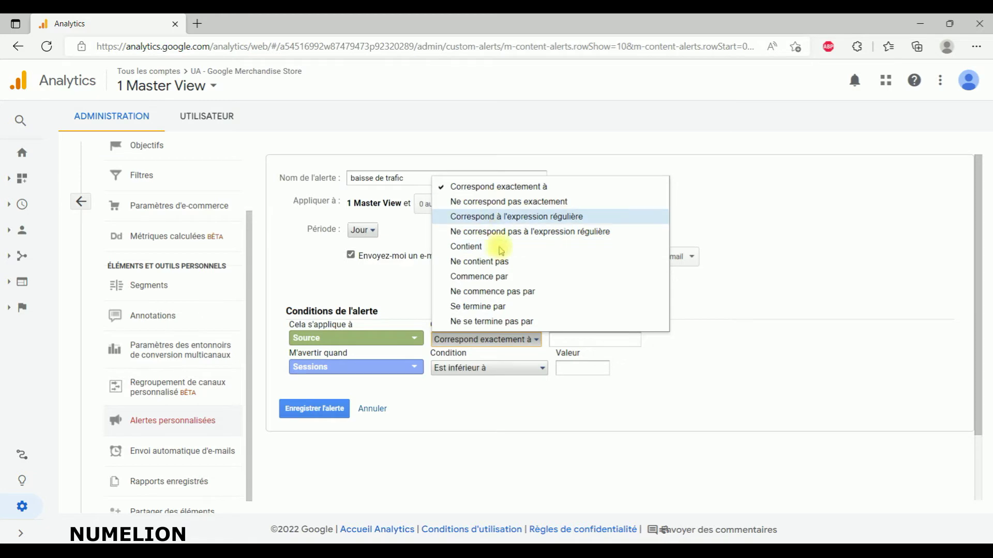
click(672, 351)
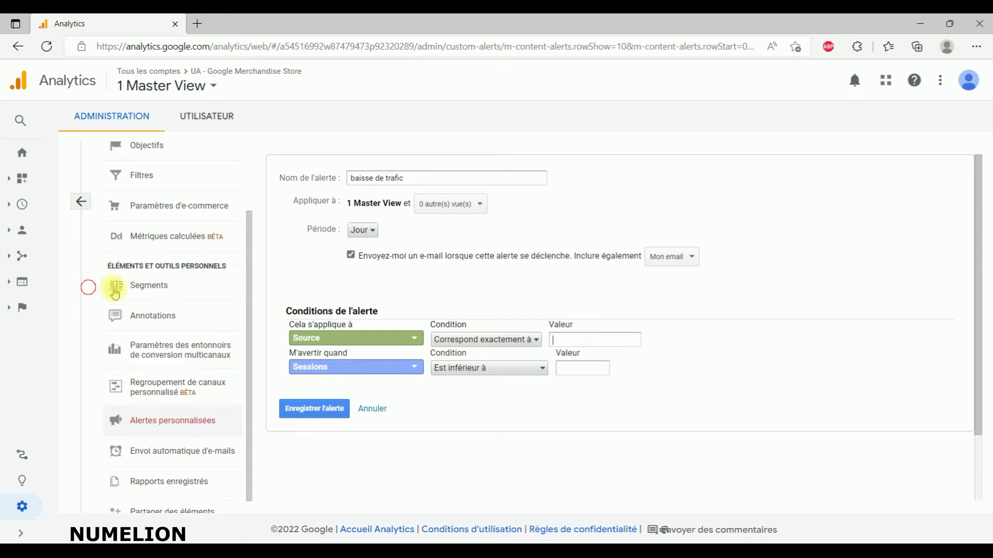
Examine the acquisition and behaviour dimensions that the alert can apply to
drag(287, 320, 340, 351)
click(340, 346)
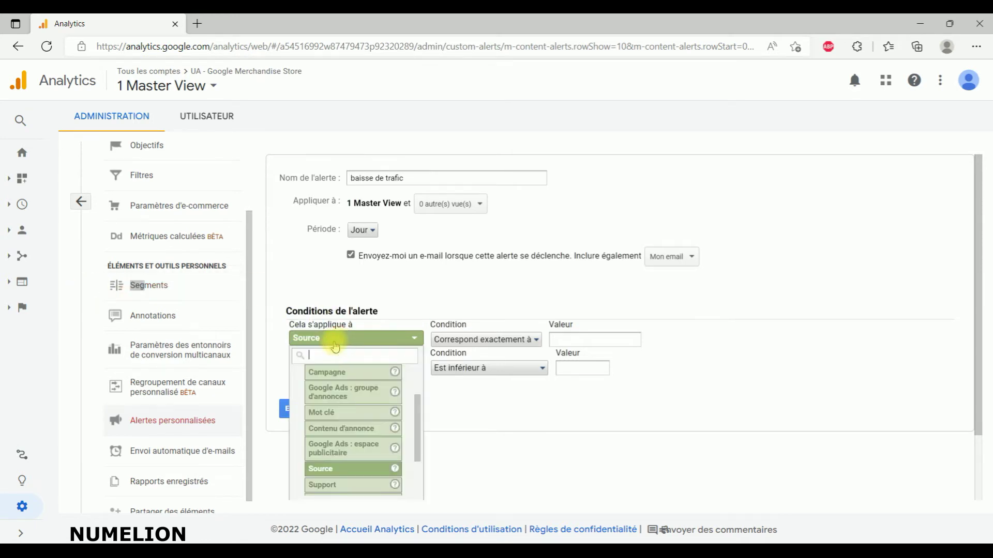
scroll(350, 432, up, 1)
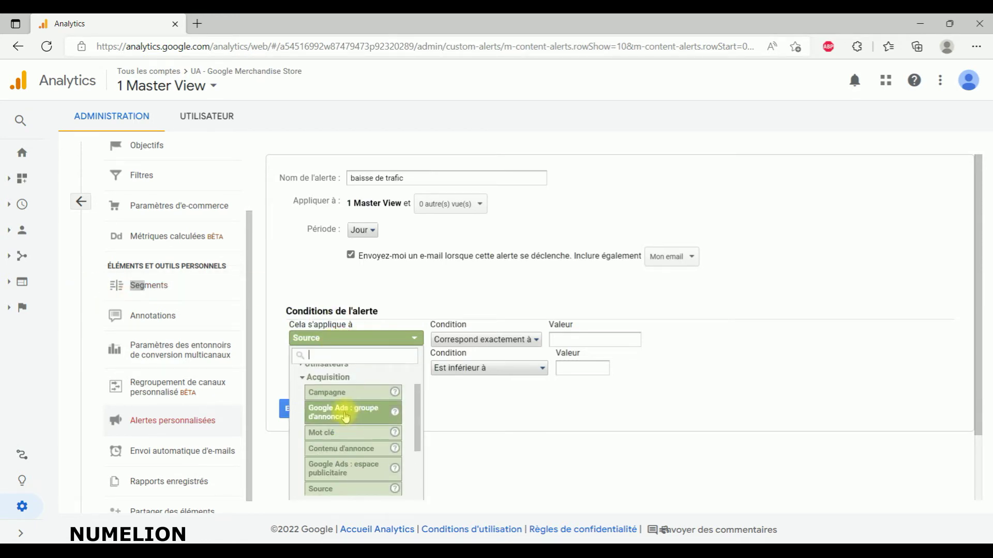
scroll(346, 429, down, 1)
scroll(347, 429, down, 1)
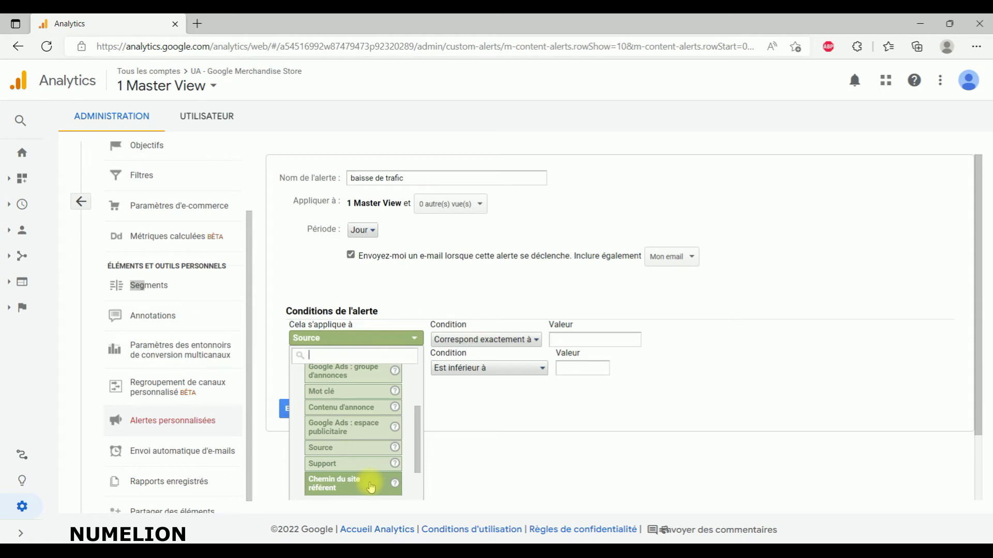
click(574, 422)
click(318, 341)
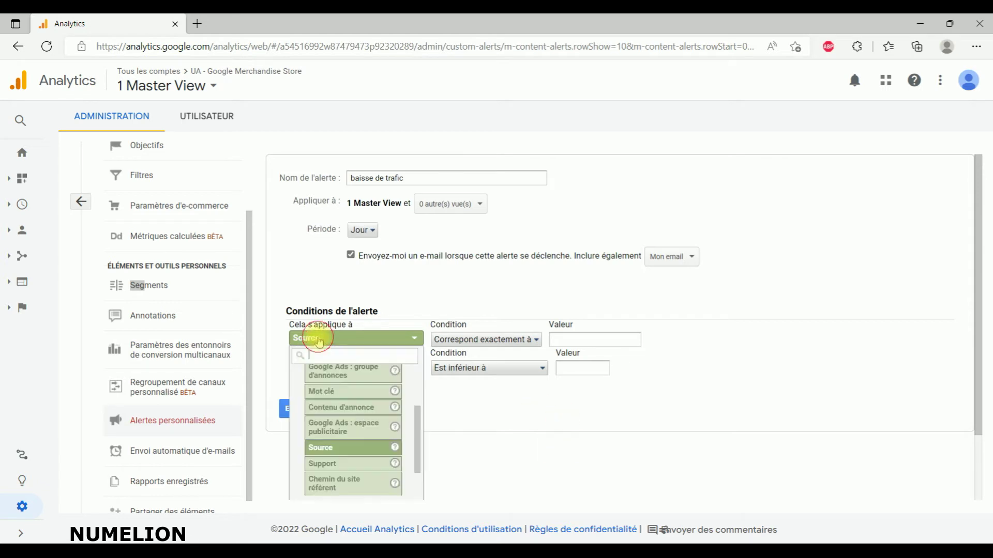
scroll(366, 411, up, 5)
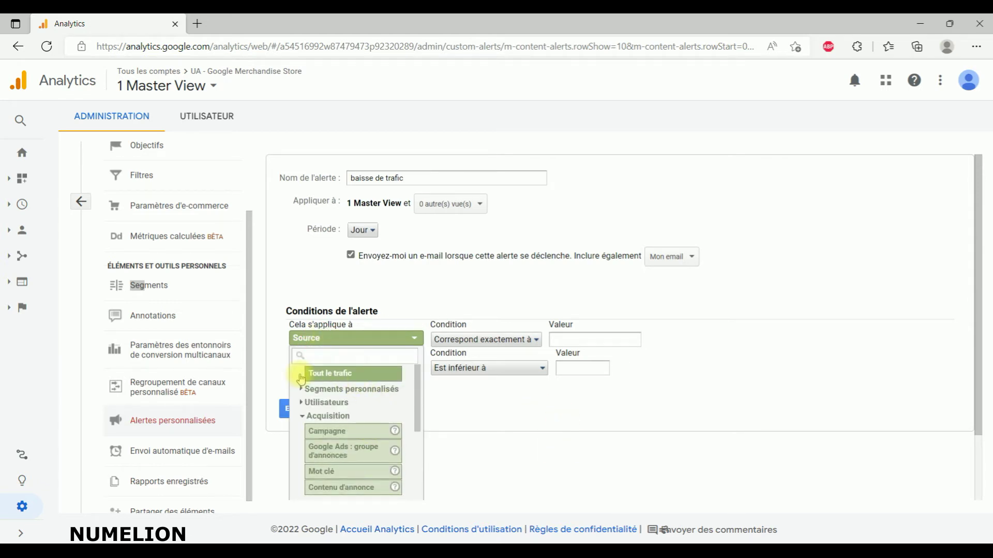
scroll(362, 439, down, 5)
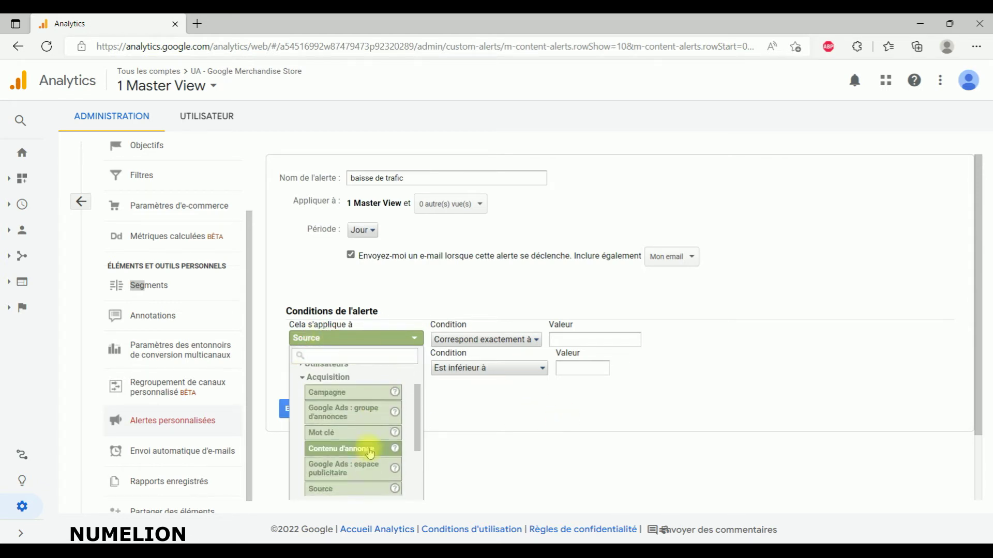
click(322, 461)
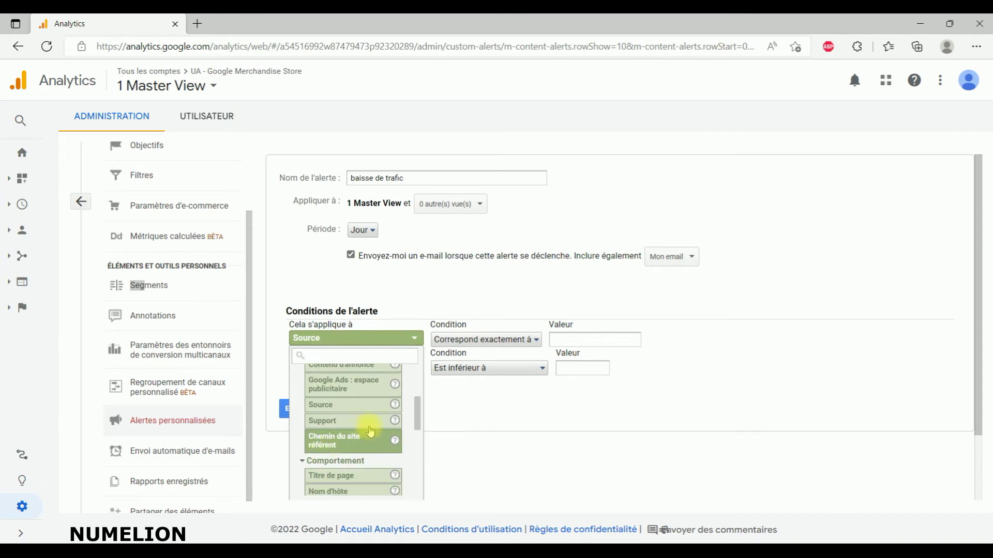
scroll(366, 437, down, 2)
scroll(342, 450, down, 2)
scroll(331, 447, up, 3)
scroll(337, 444, up, 5)
Collapse the expanded dimension groups and apply the alert to all traffic (Tout le trafic)
click(325, 417)
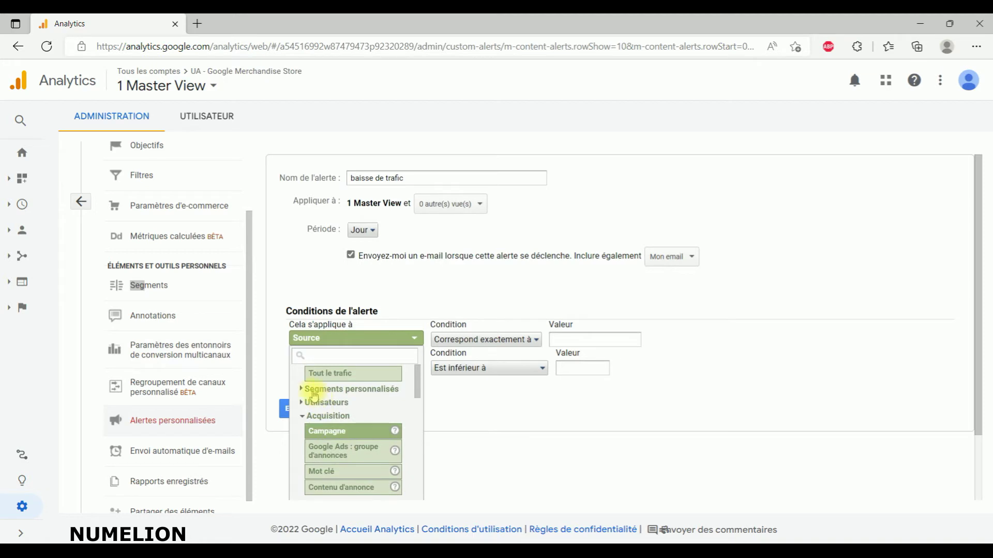
click(339, 430)
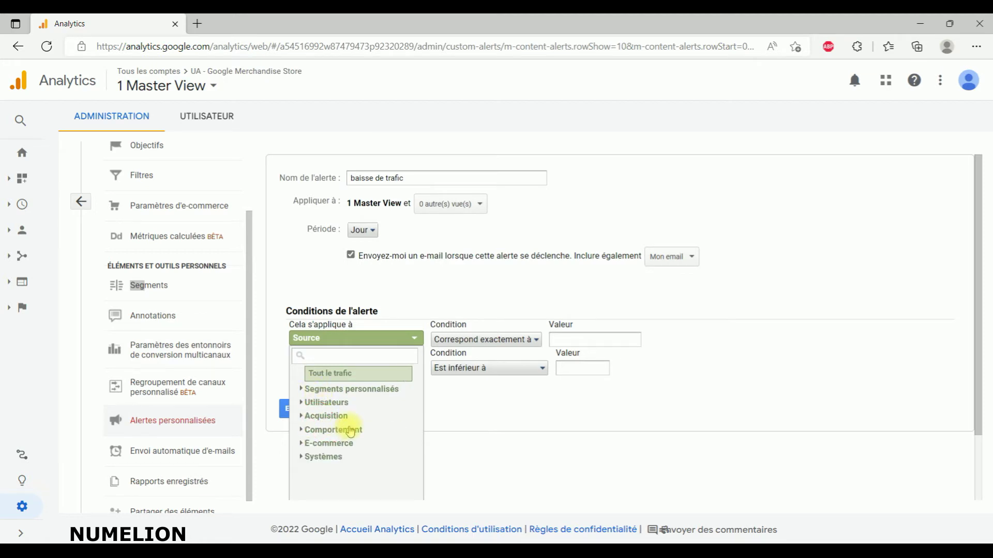
click(336, 376)
Apply the alert to all traffic (Tout le trafic) and set its trigger metric to Utilisateurs
click(326, 366)
click(343, 387)
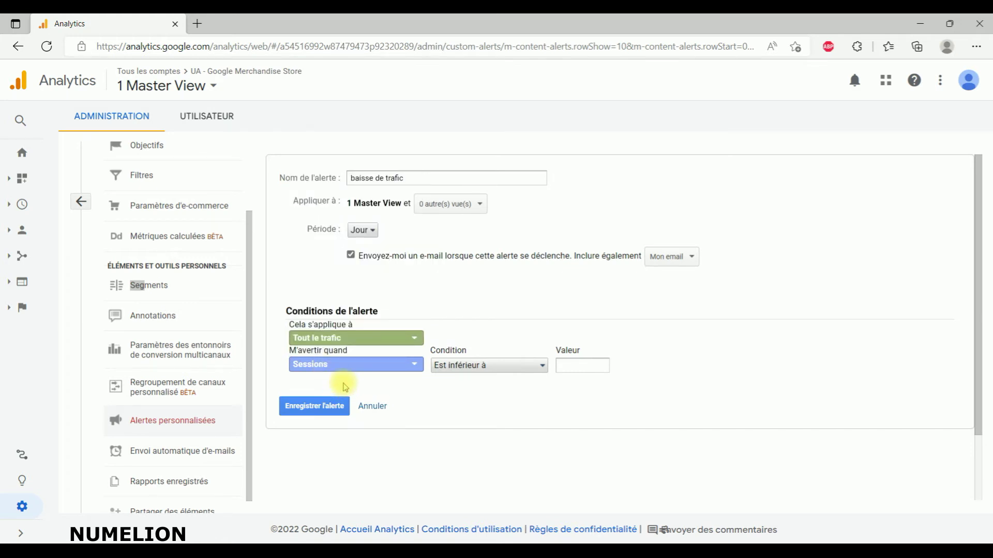
click(344, 365)
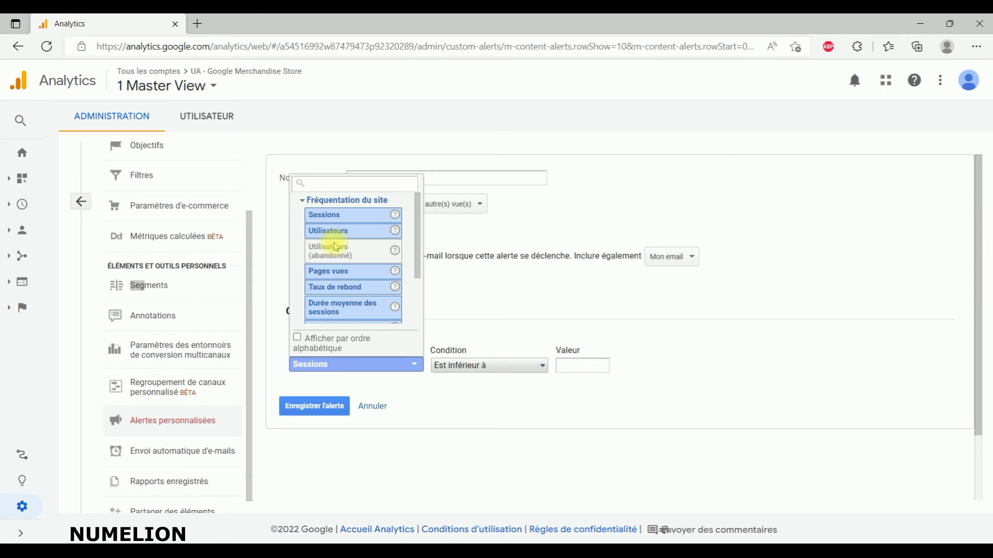
click(359, 230)
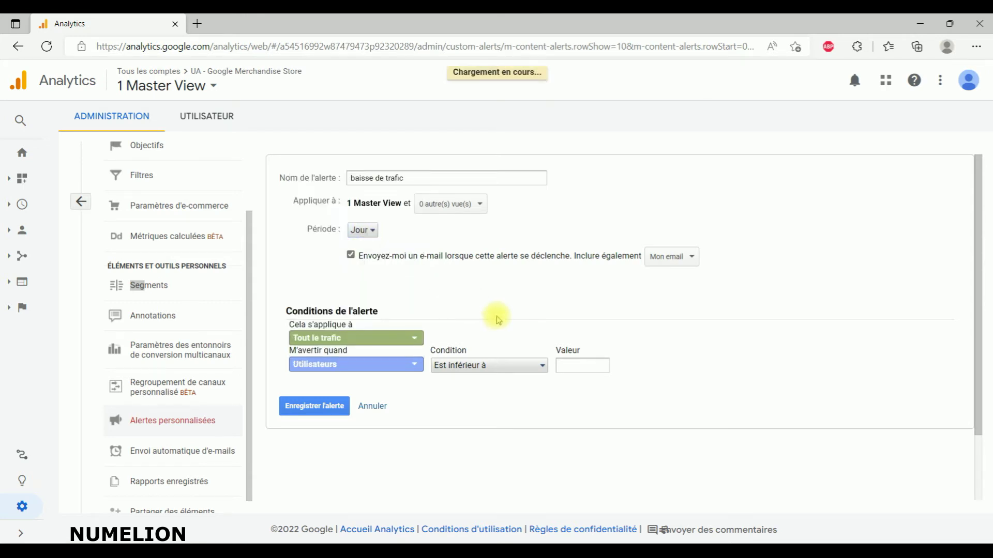
Keep the user condition on Est inférieur à and set its value to 1500
click(461, 366)
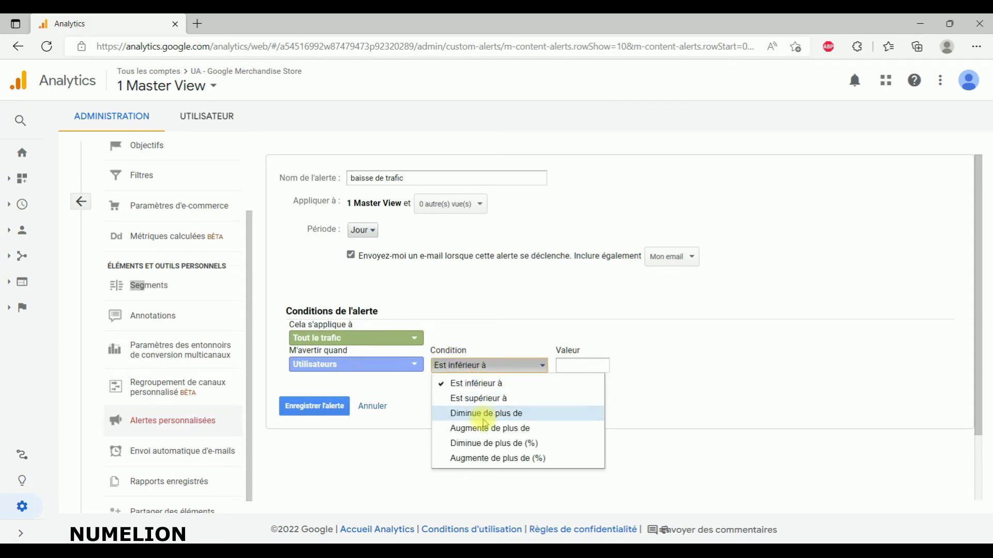
click(569, 366)
text(1500)
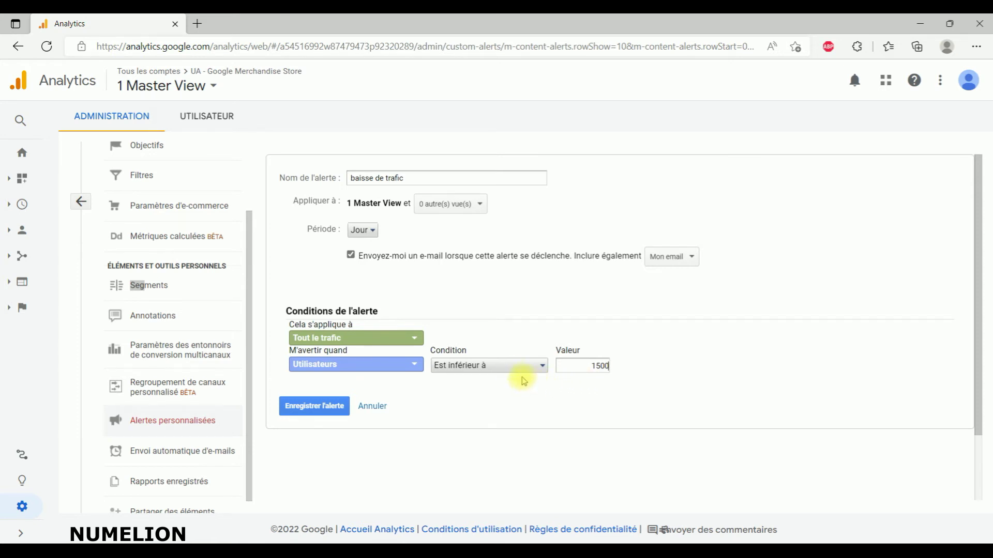
Clear the threshold value, change the user condition to Diminue de plus de, and set its value to 500
double_click(598, 365)
key(BackSpace)
click(490, 368)
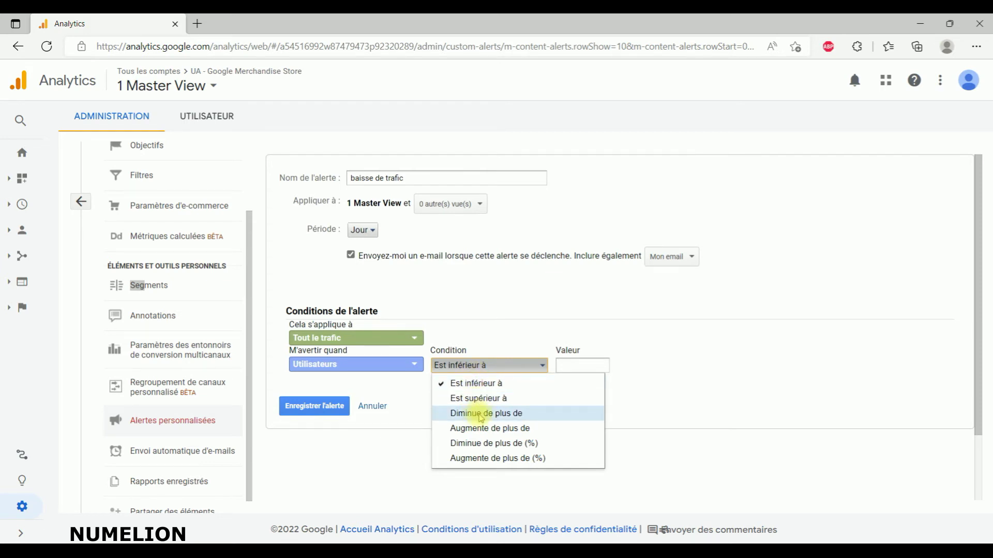
click(350, 368)
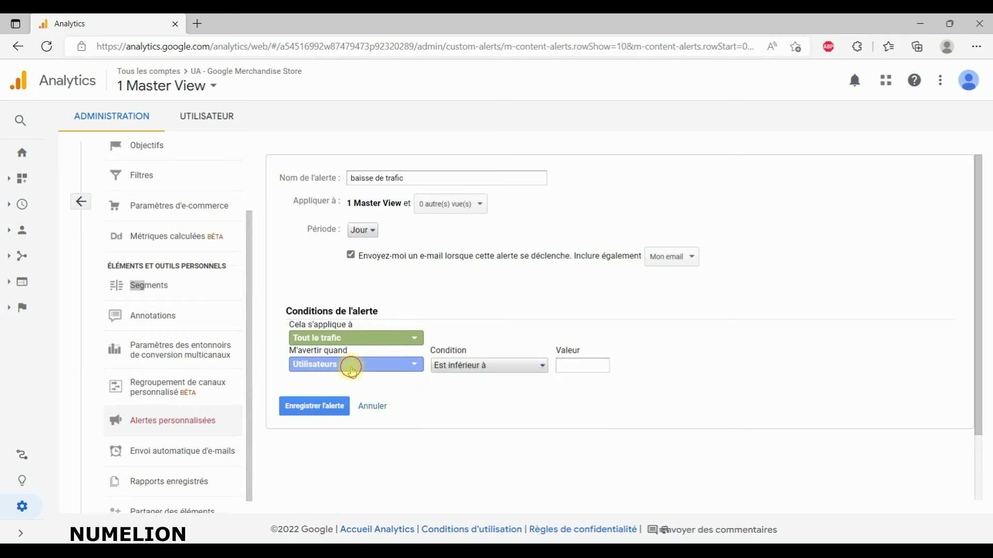
click(352, 370)
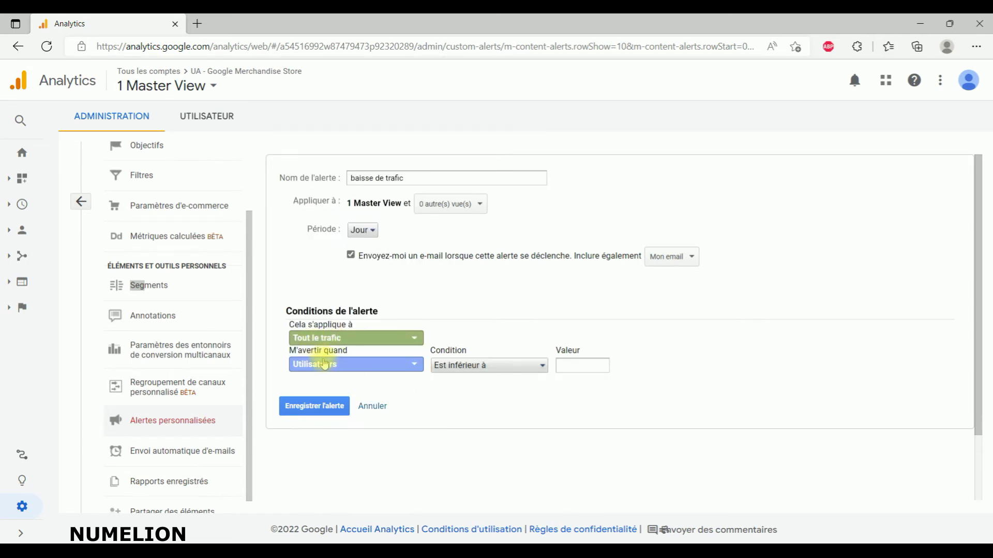
click(444, 366)
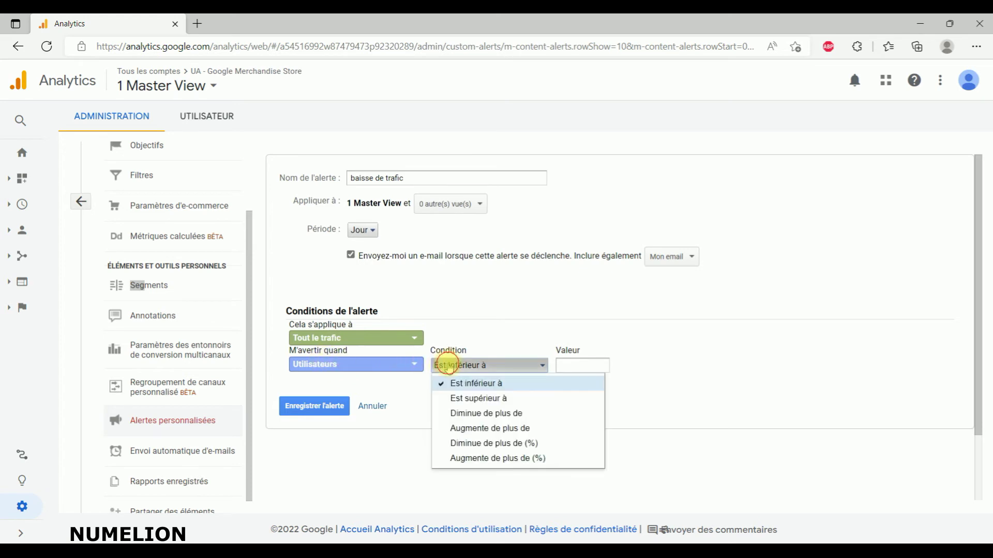
click(472, 415)
click(568, 366)
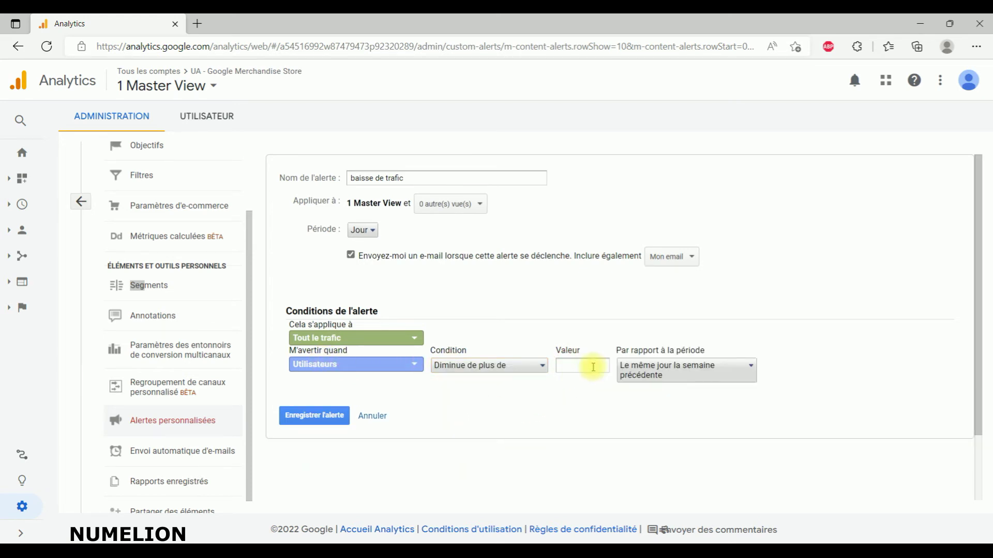
text(500)
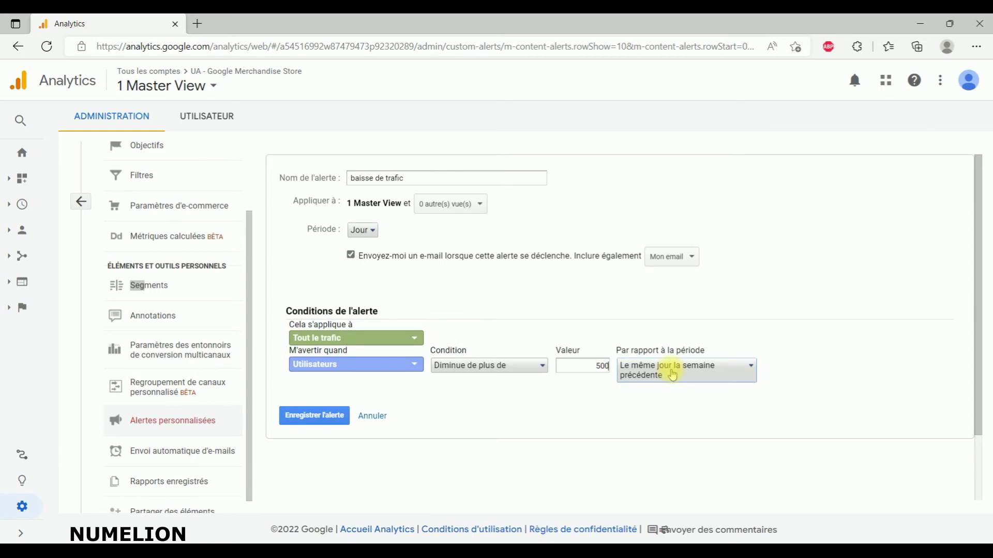
Try Le jour précédent as the comparison period and switch it back to Le même jour la semaine précédente
click(675, 372)
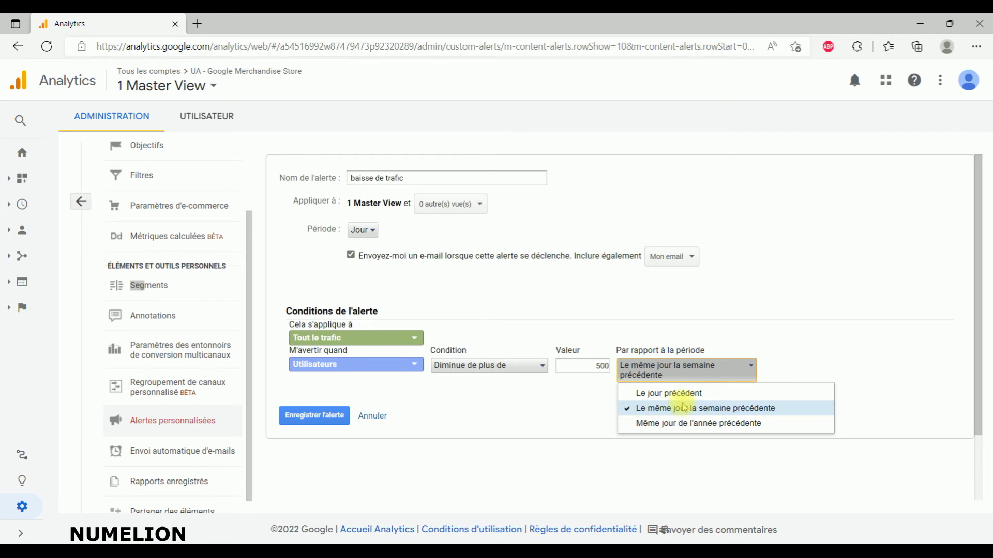
click(694, 394)
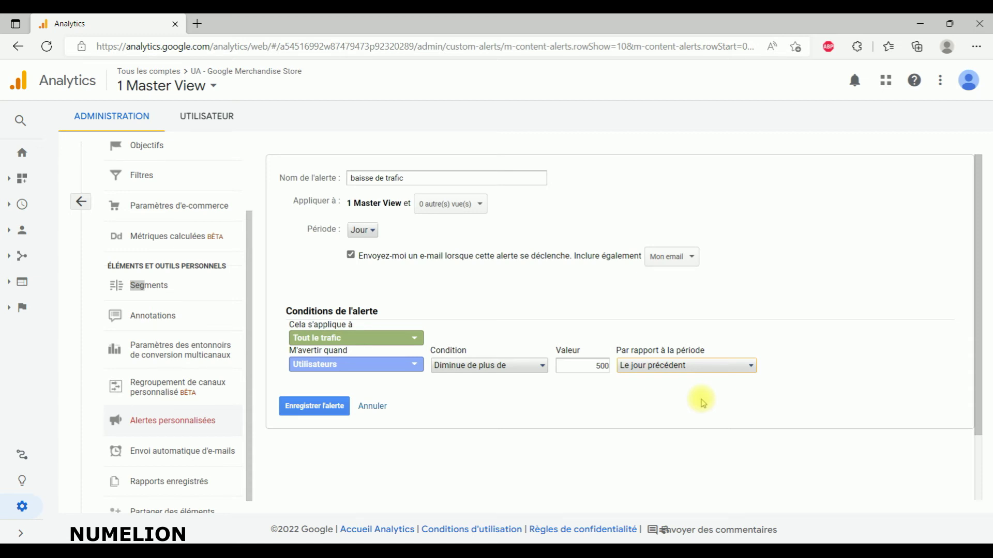
click(676, 366)
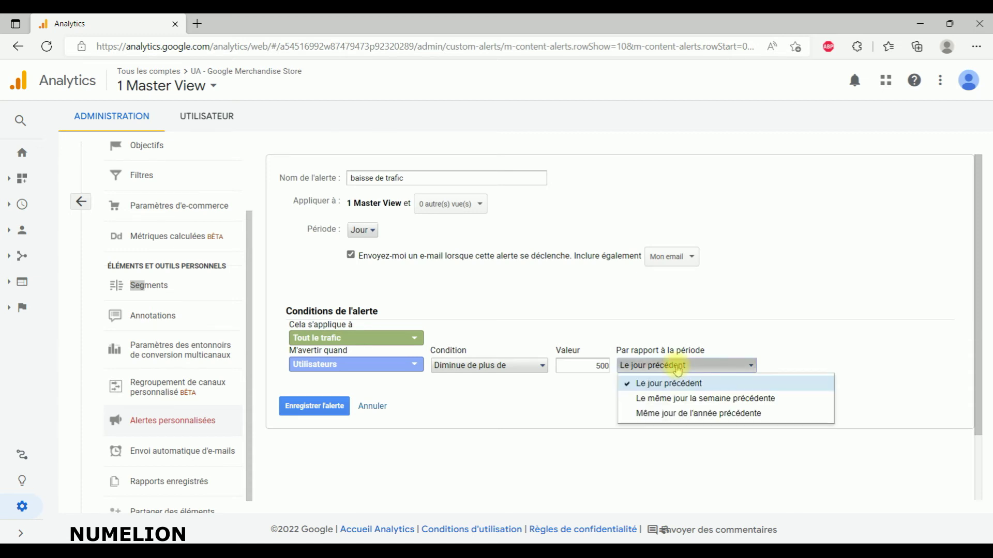
click(668, 403)
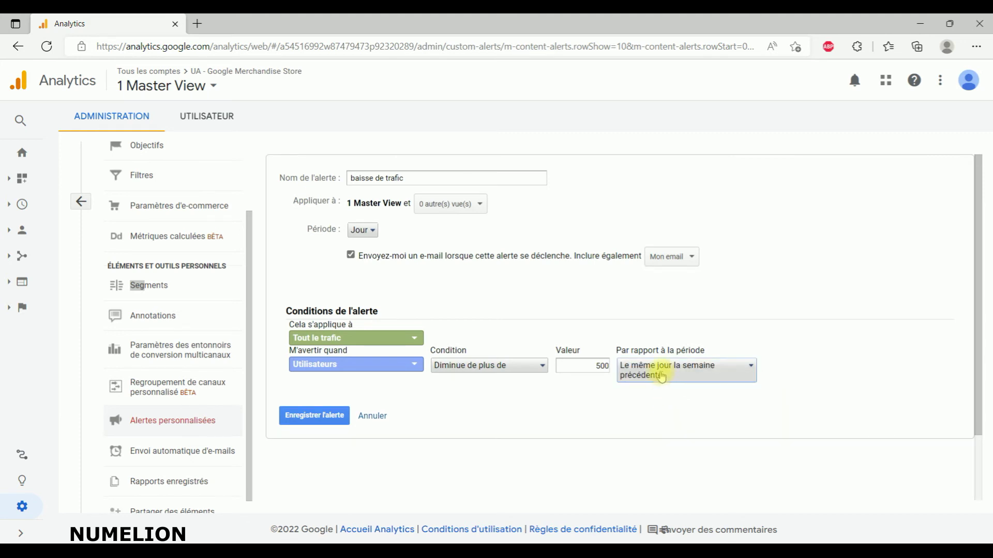
Examine the metrics that can trigger the alert, including the site traffic metrics and the Clics group
click(319, 361)
click(516, 447)
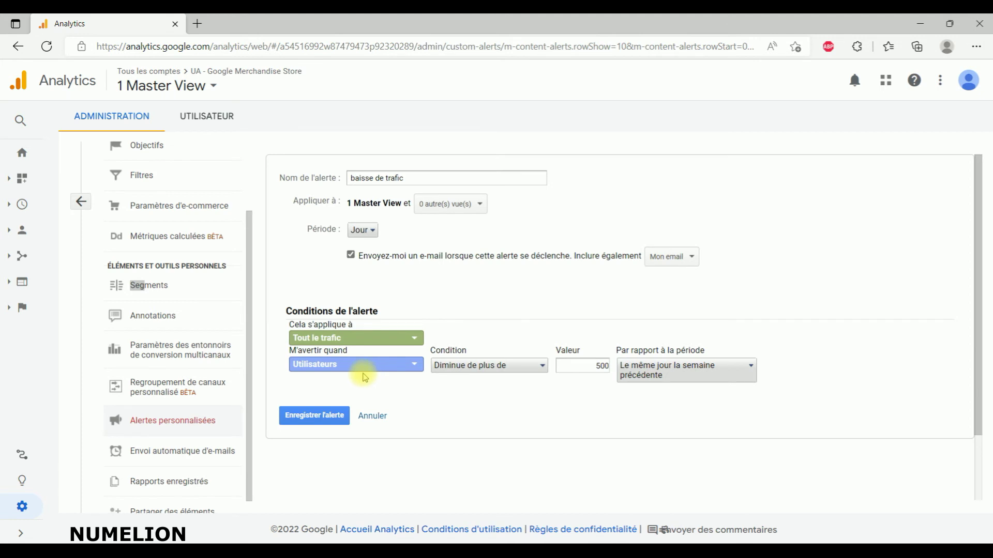
click(348, 364)
scroll(348, 288, down, 2)
scroll(362, 310, down, 2)
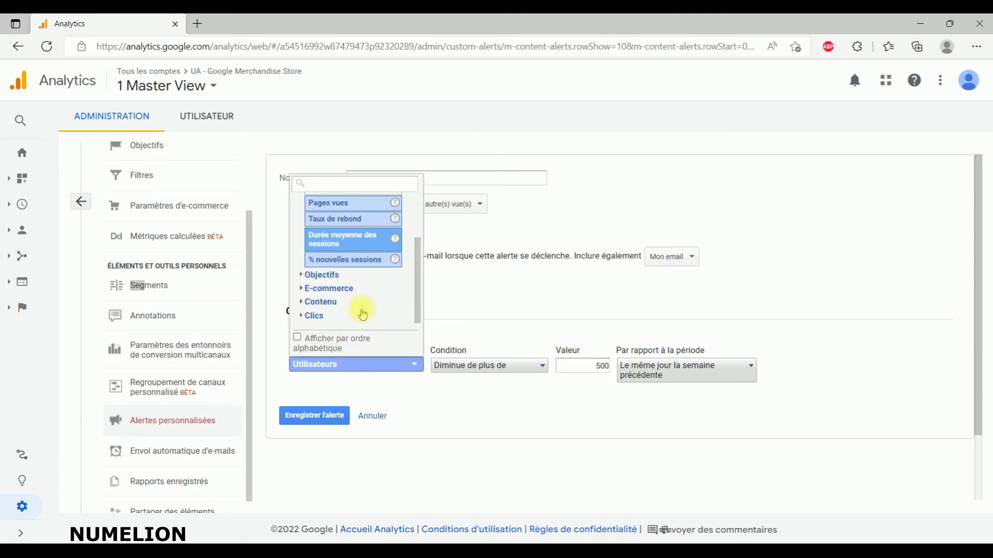
scroll(365, 325, up, 3)
scroll(354, 314, up, 1)
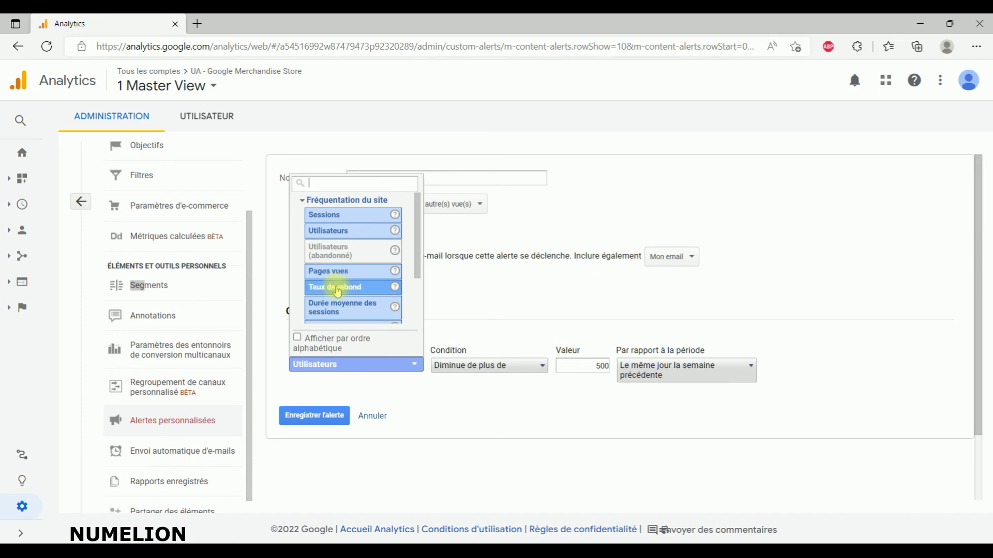
scroll(341, 277, down, 1)
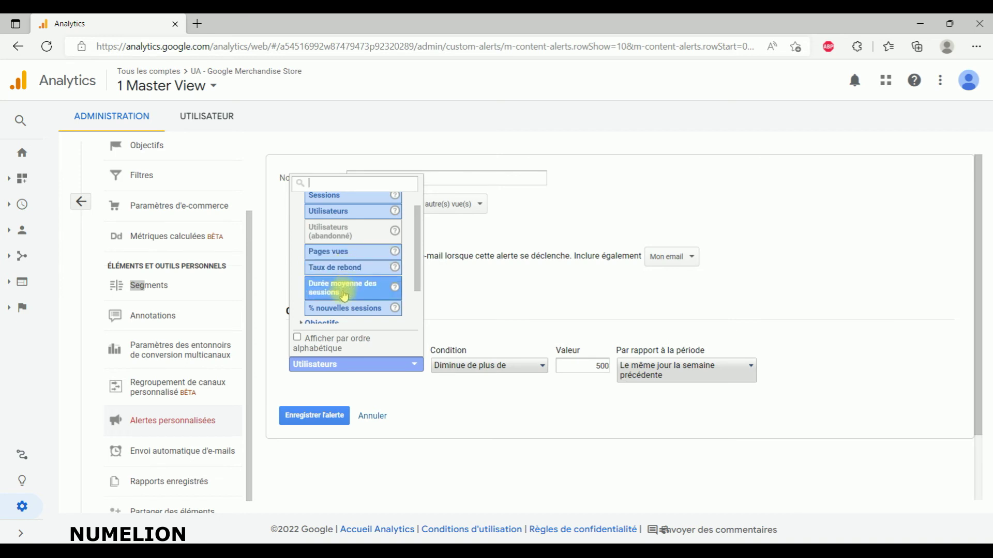
scroll(345, 295, down, 1)
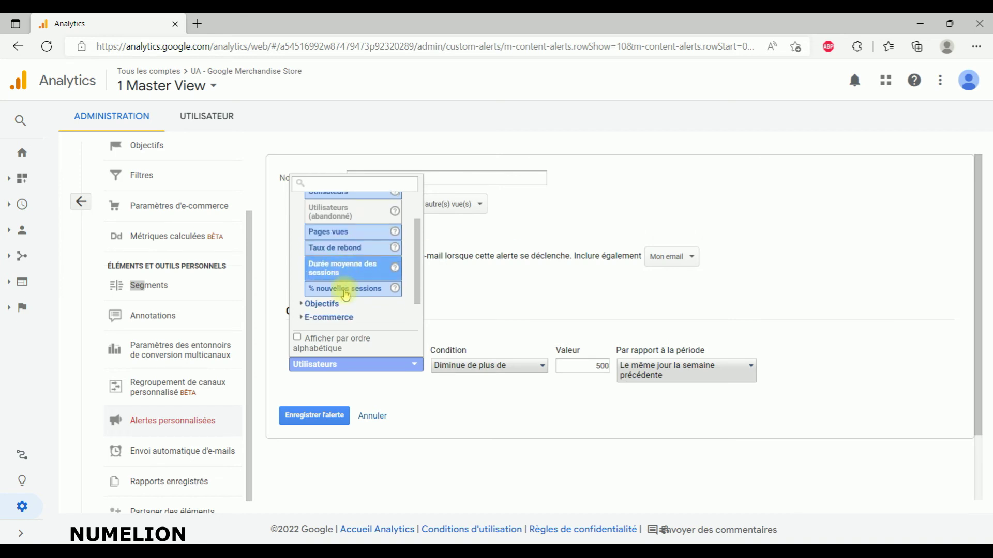
scroll(346, 294, down, 1)
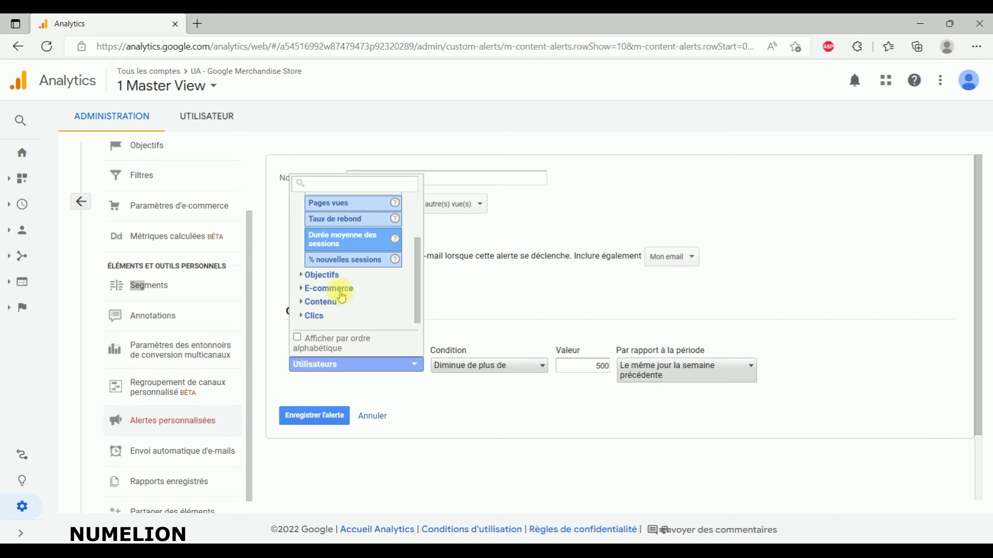
click(314, 315)
scroll(388, 299, down, 2)
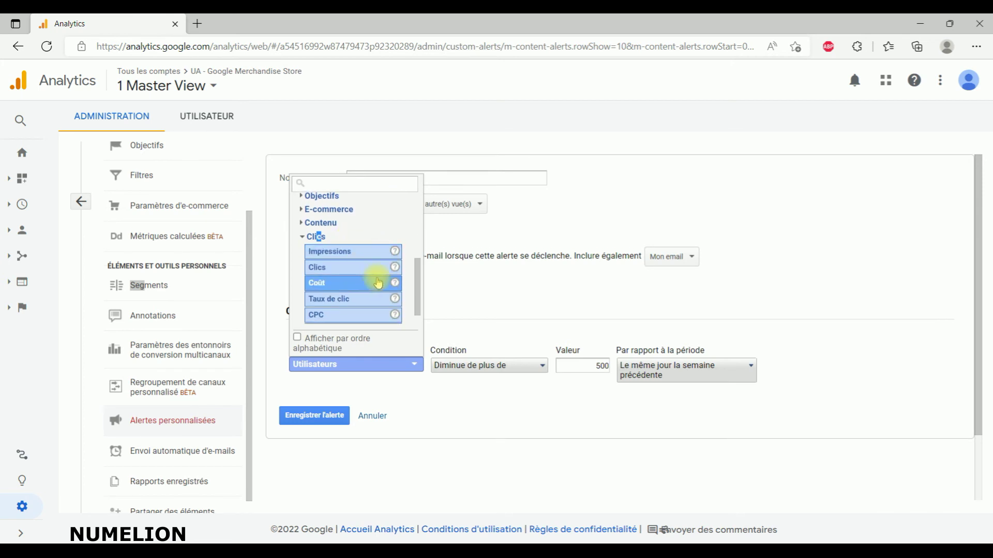
scroll(385, 290, up, 3)
click(323, 258)
scroll(370, 272, up, 5)
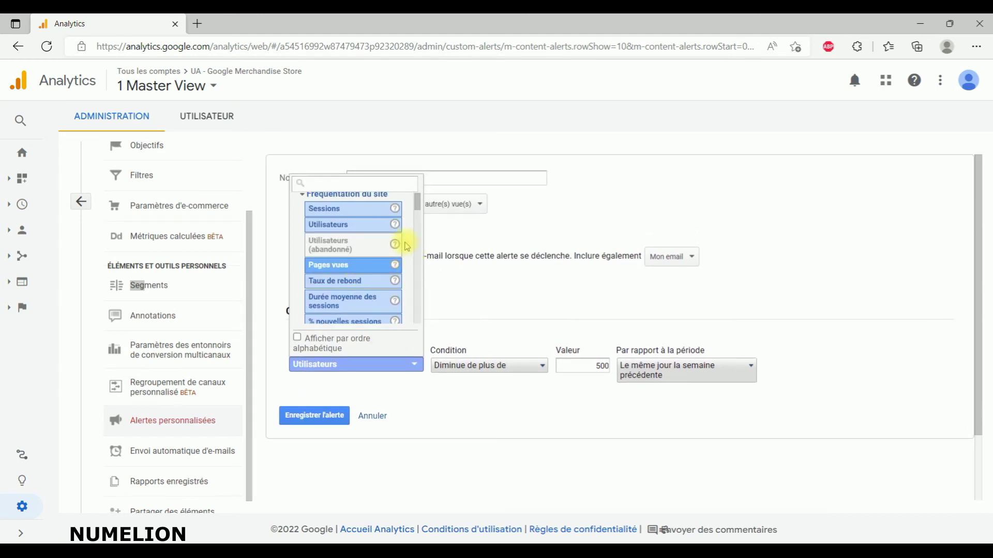
click(473, 238)
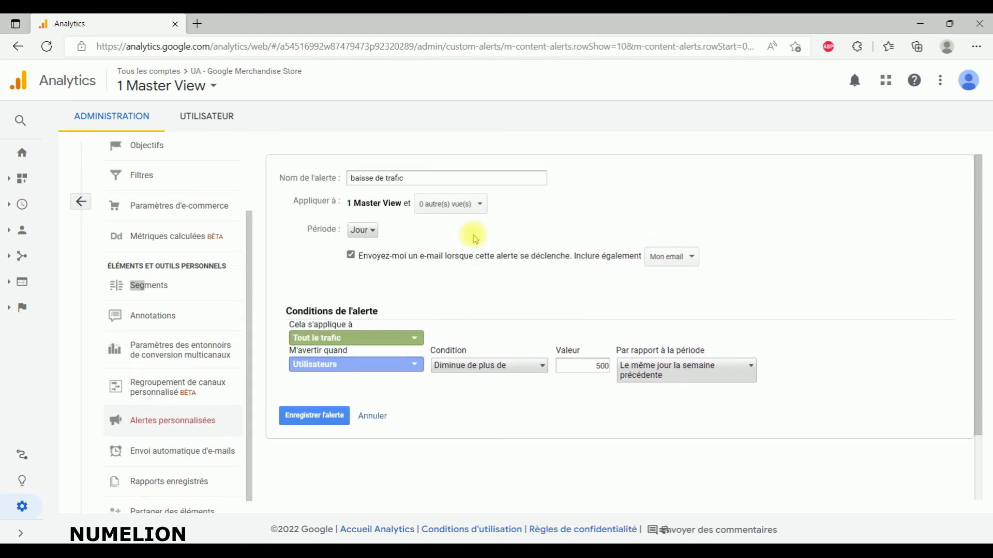
Make the alert trigger on Sessions with the condition Diminue de plus de (%) and a value of 20
click(339, 364)
click(332, 220)
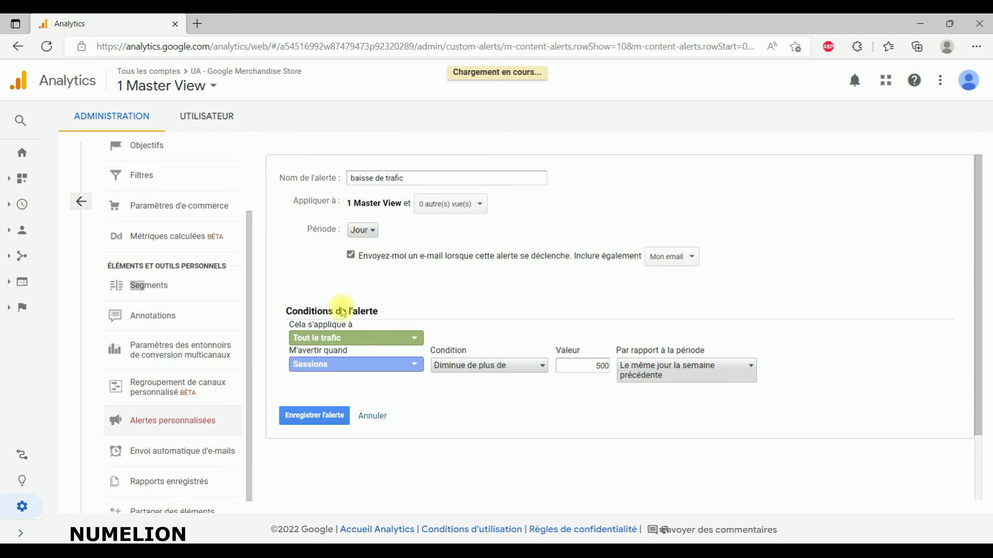
click(457, 368)
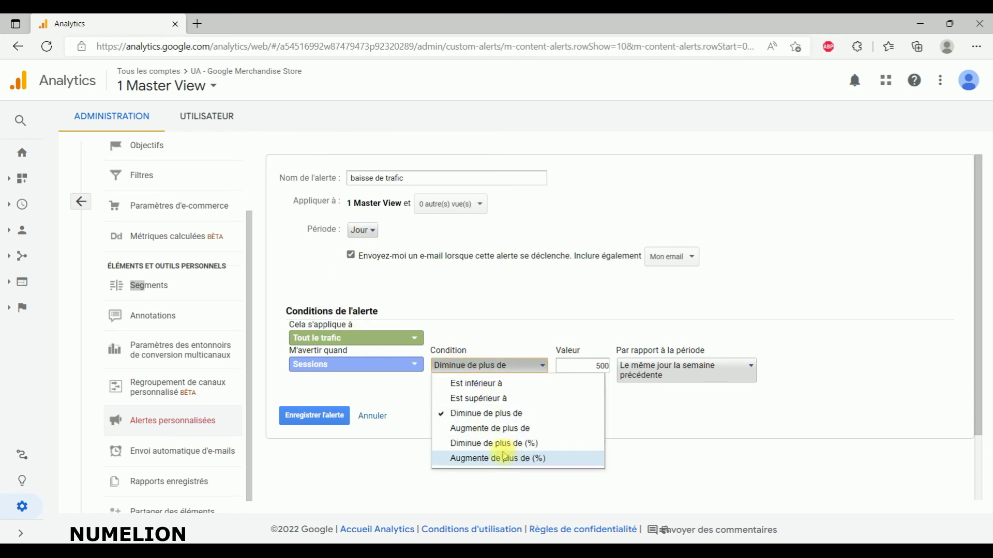
click(486, 446)
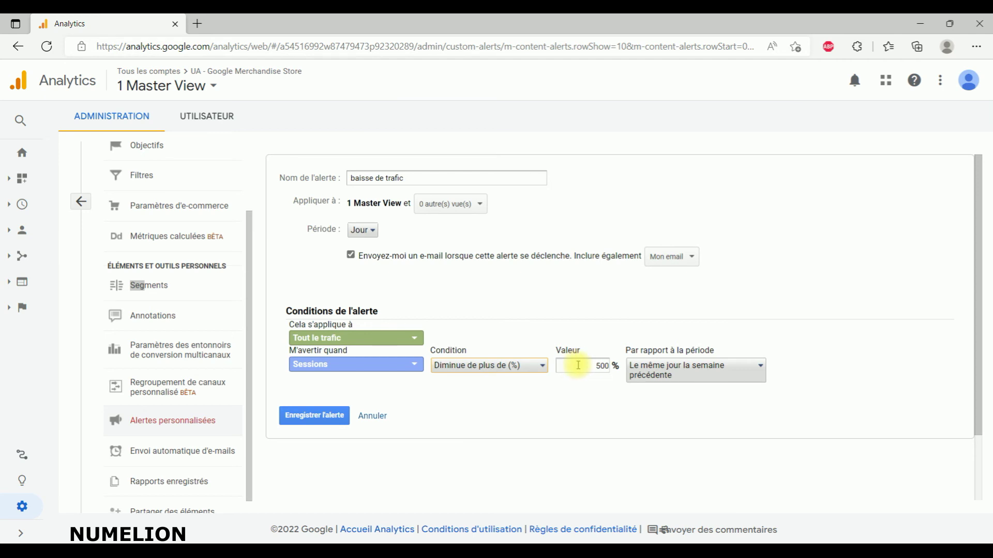
drag(582, 365, 616, 366)
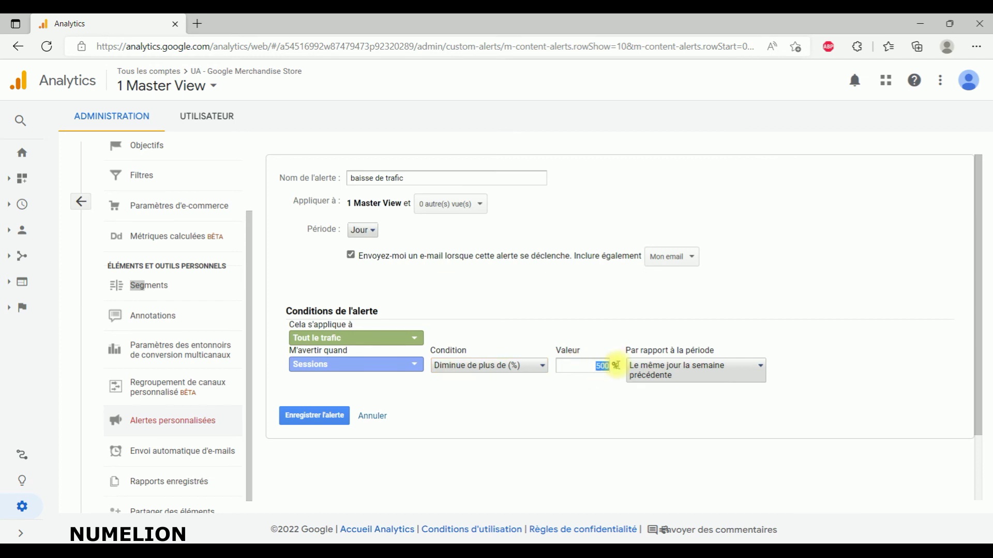
text(20)
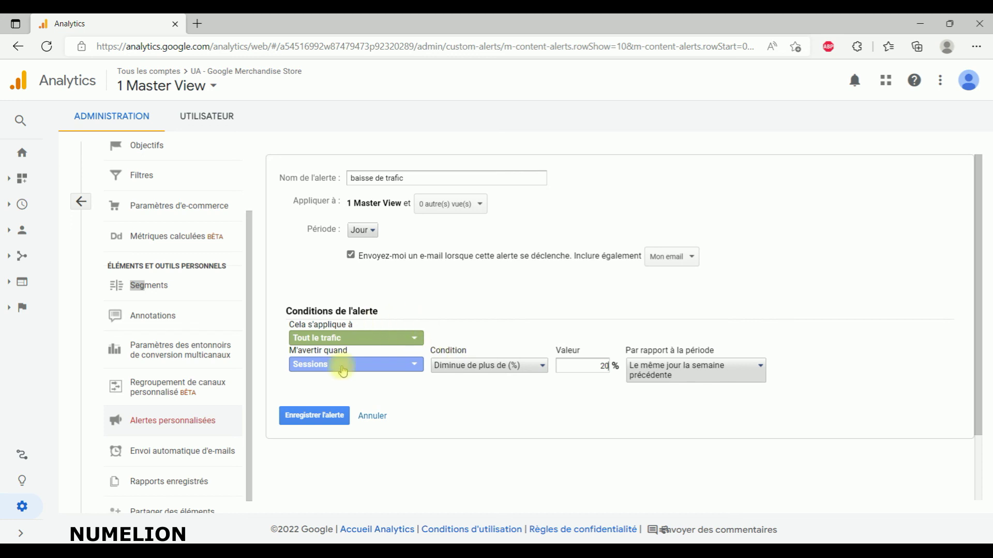
Save the alert and reopen "baisse de trafic" from the custom alerts list to review its settings
click(322, 422)
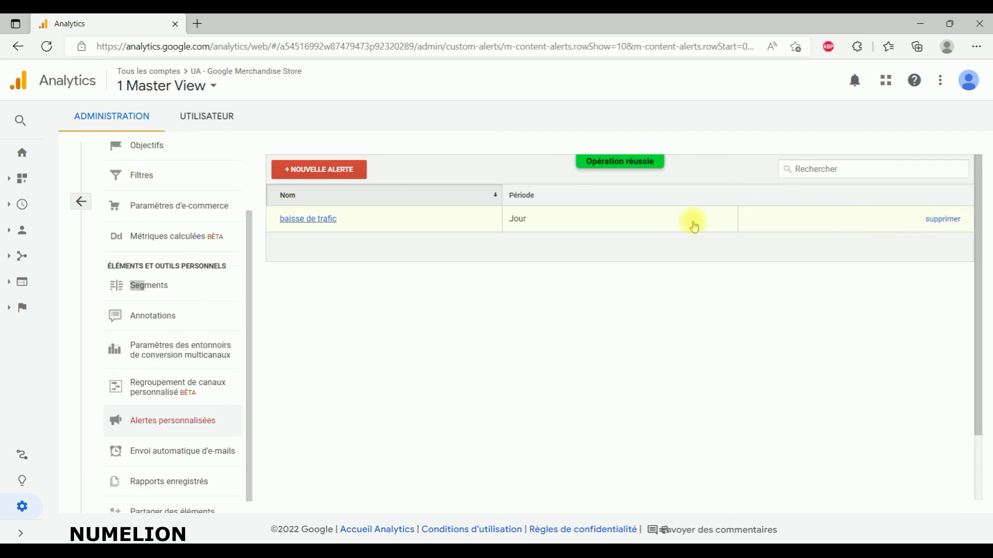
click(306, 222)
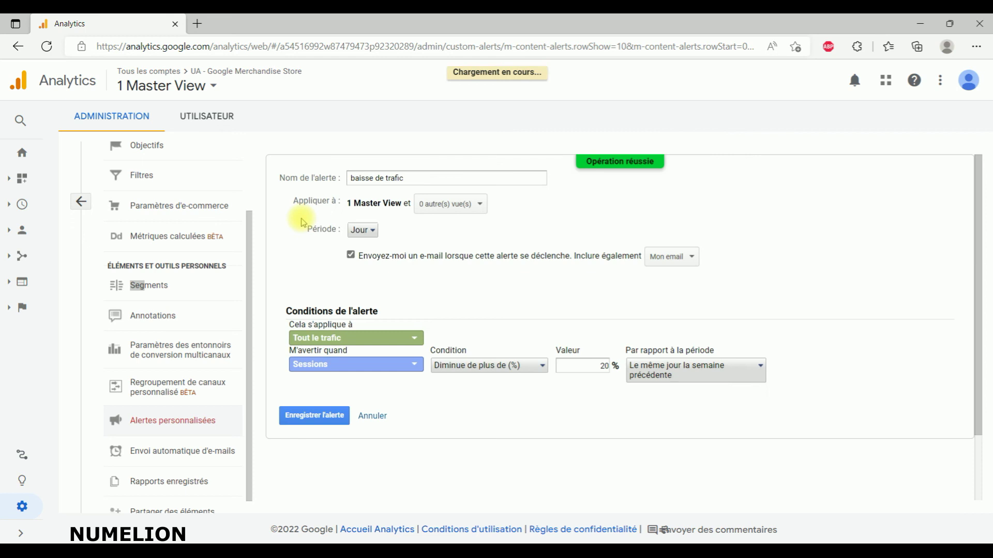